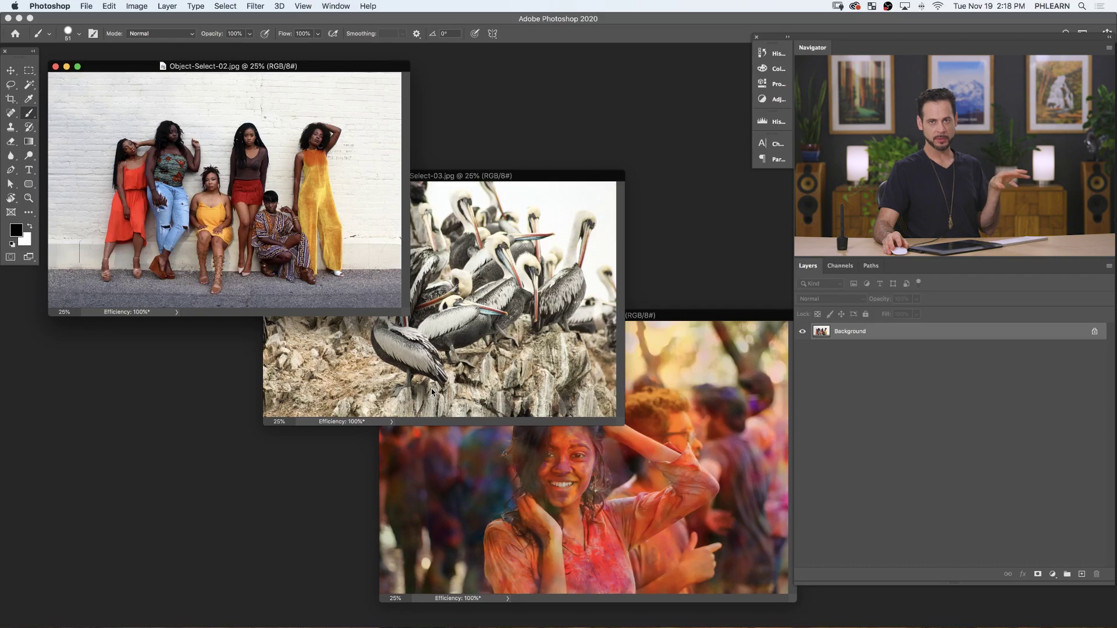
Show the group photo full screen, zoomed in and framed on the whole group, with the Select menu open
drag(338, 70, 355, 71)
key(f)
drag(571, 355, 625, 321)
drag(634, 214, 566, 281)
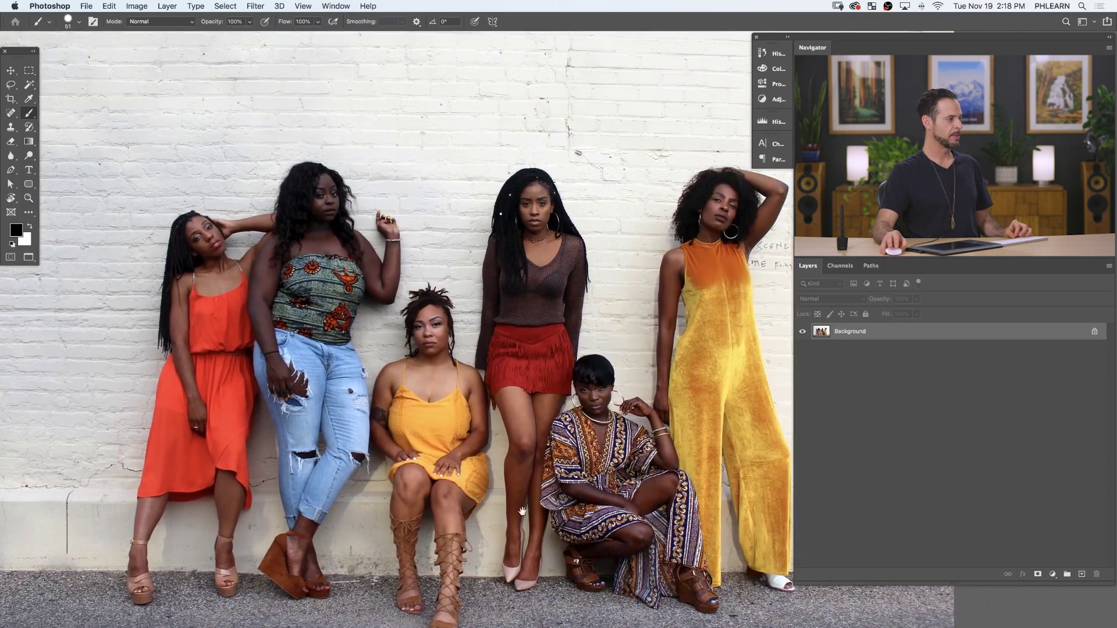
drag(533, 446, 482, 434)
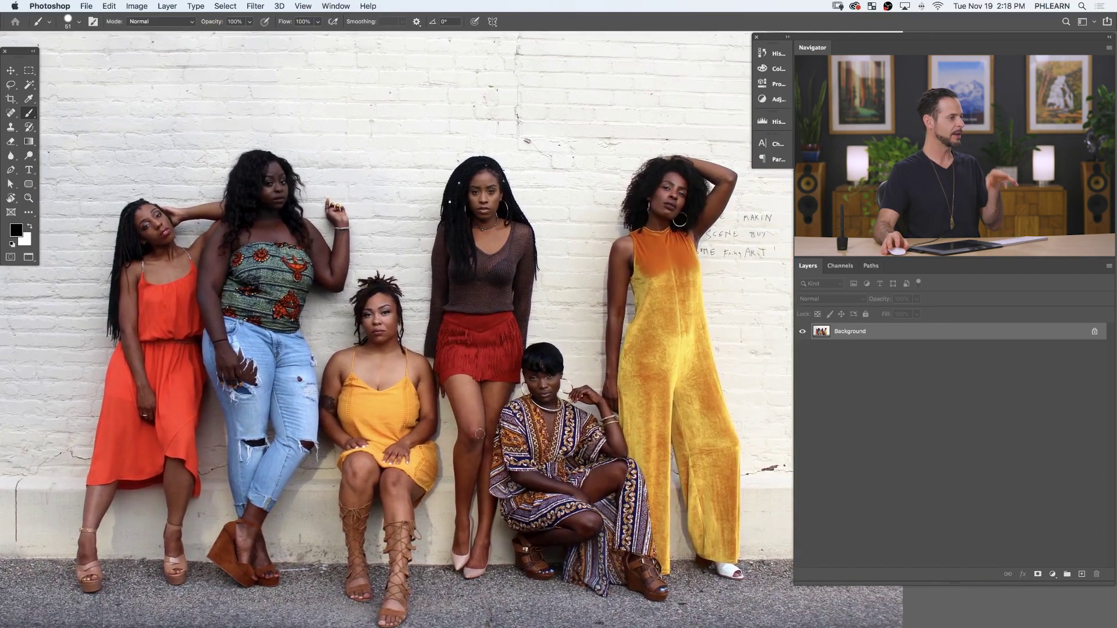
click(226, 6)
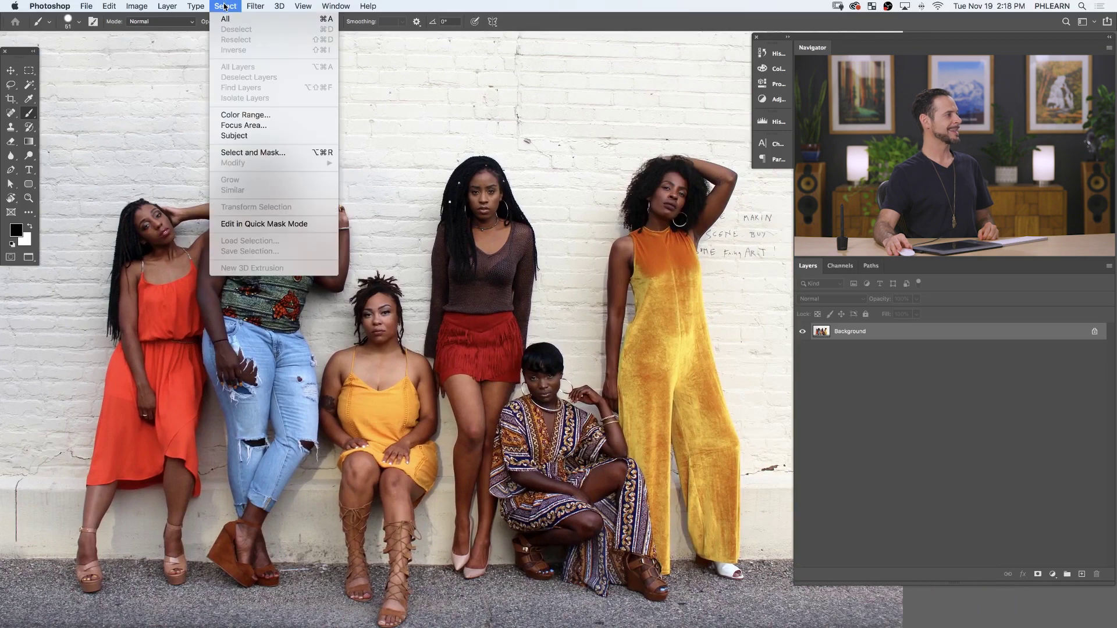
In Select and Mask, drag an Object Selection rectangle around the central standing woman
click(269, 153)
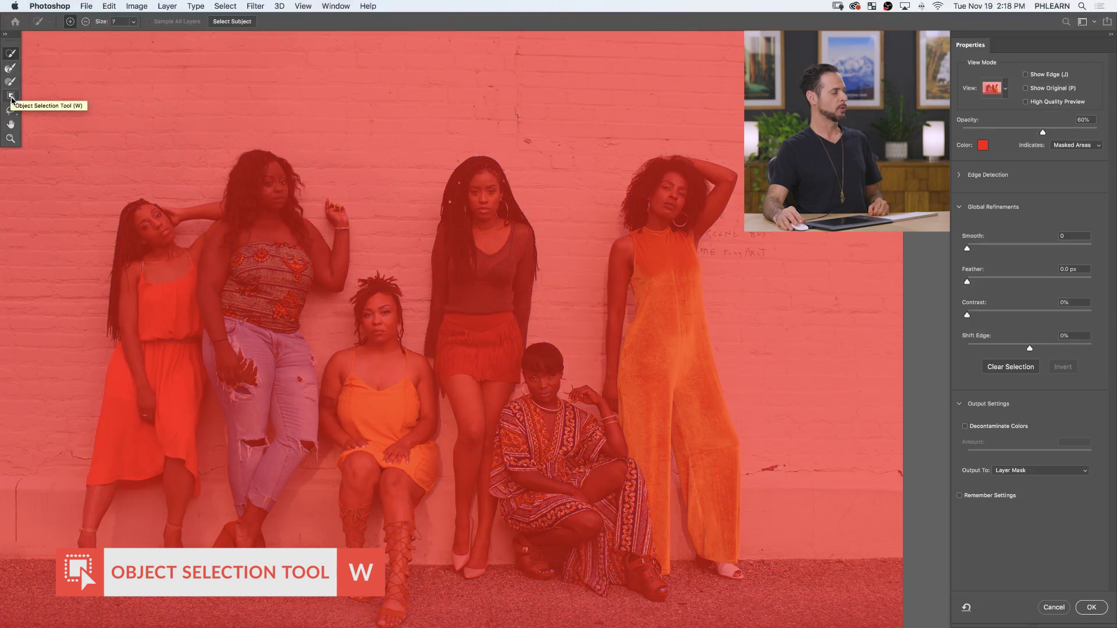
click(11, 97)
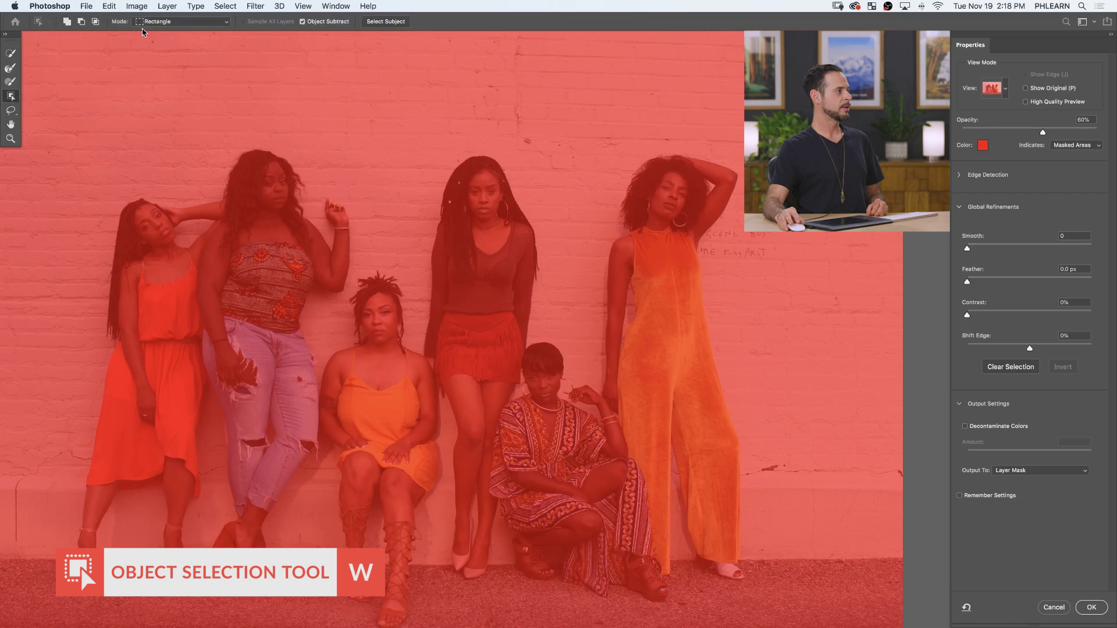
click(182, 22)
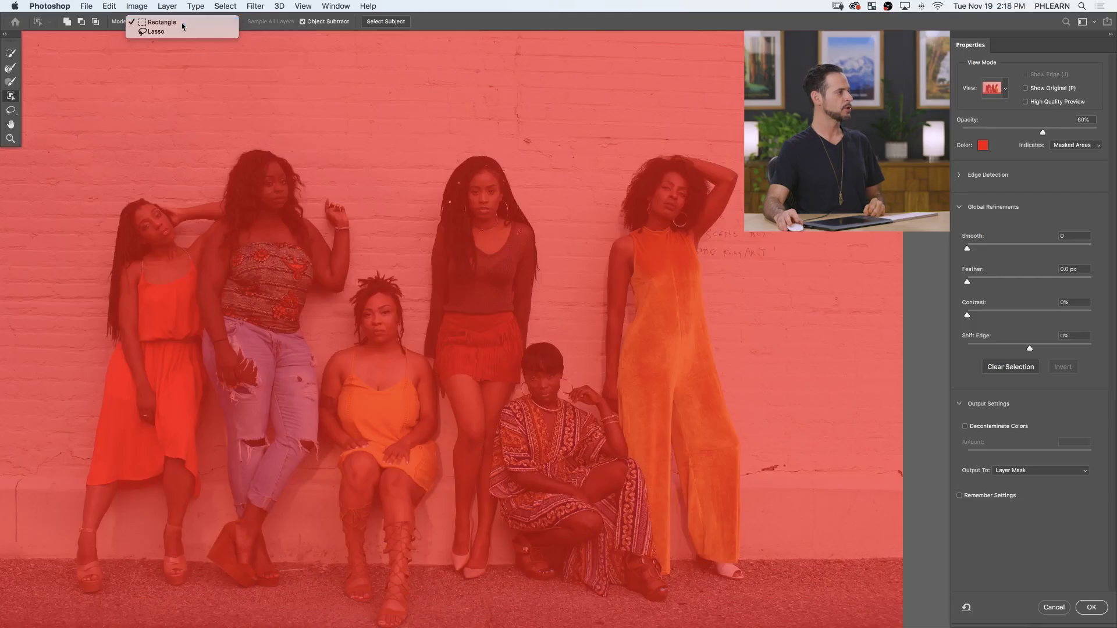
click(182, 25)
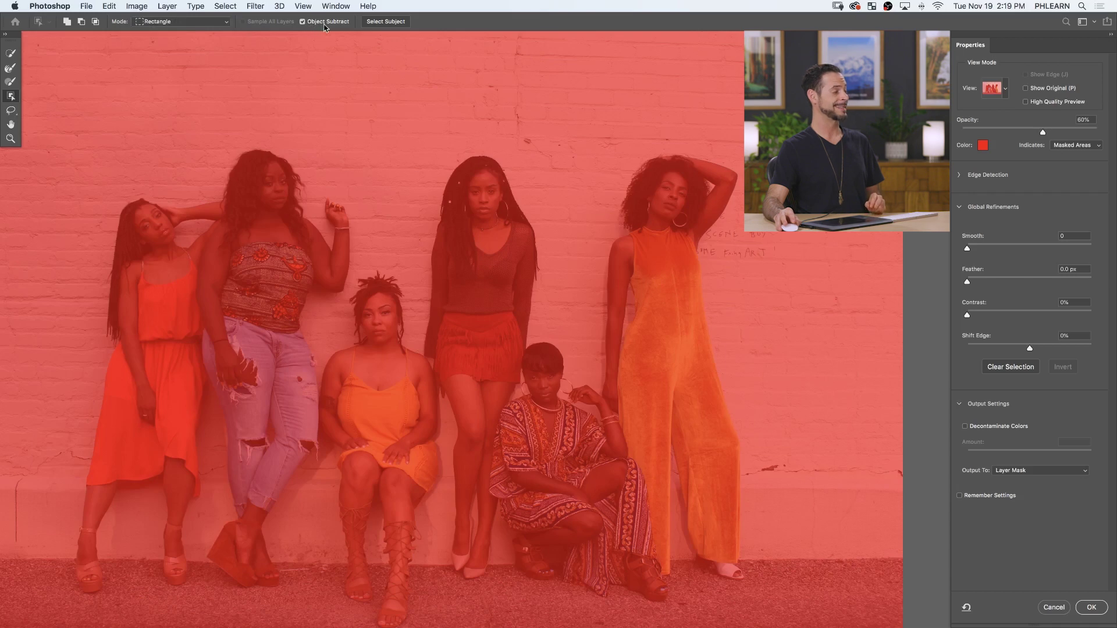
drag(418, 148, 545, 593)
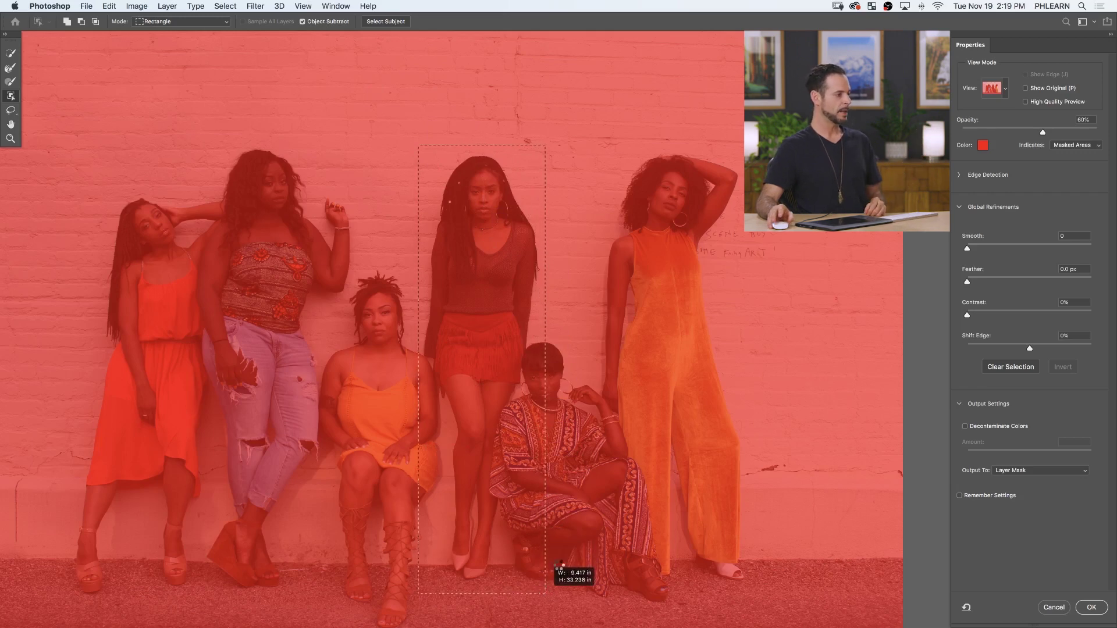
Select the central woman, keep Output To as Layer Mask, and zoom in on her legs
drag(545, 594, 546, 594)
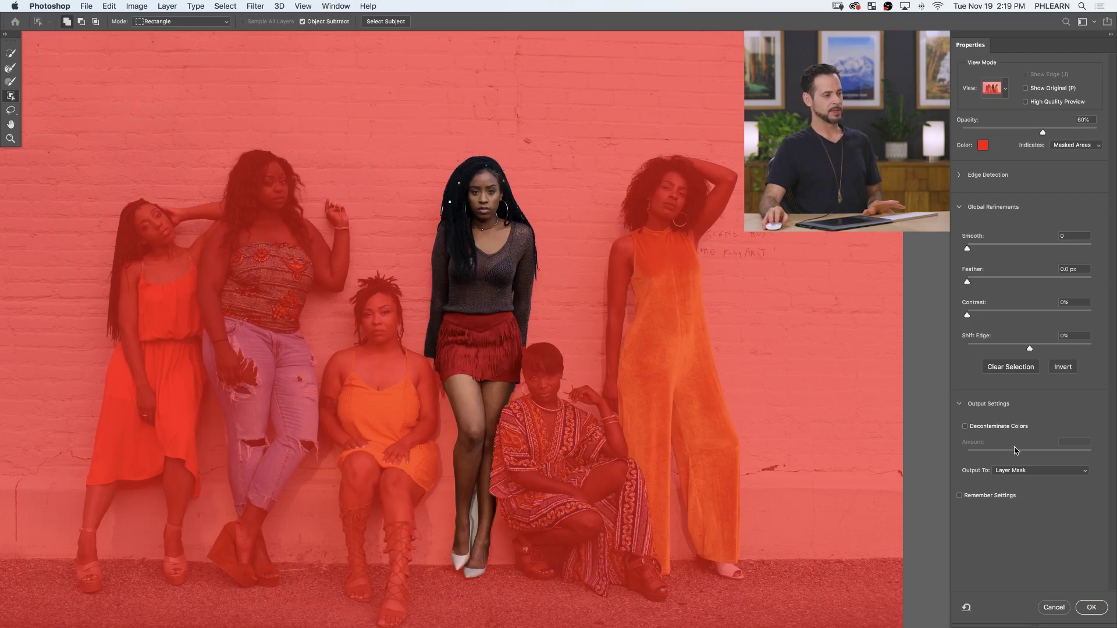
click(1017, 471)
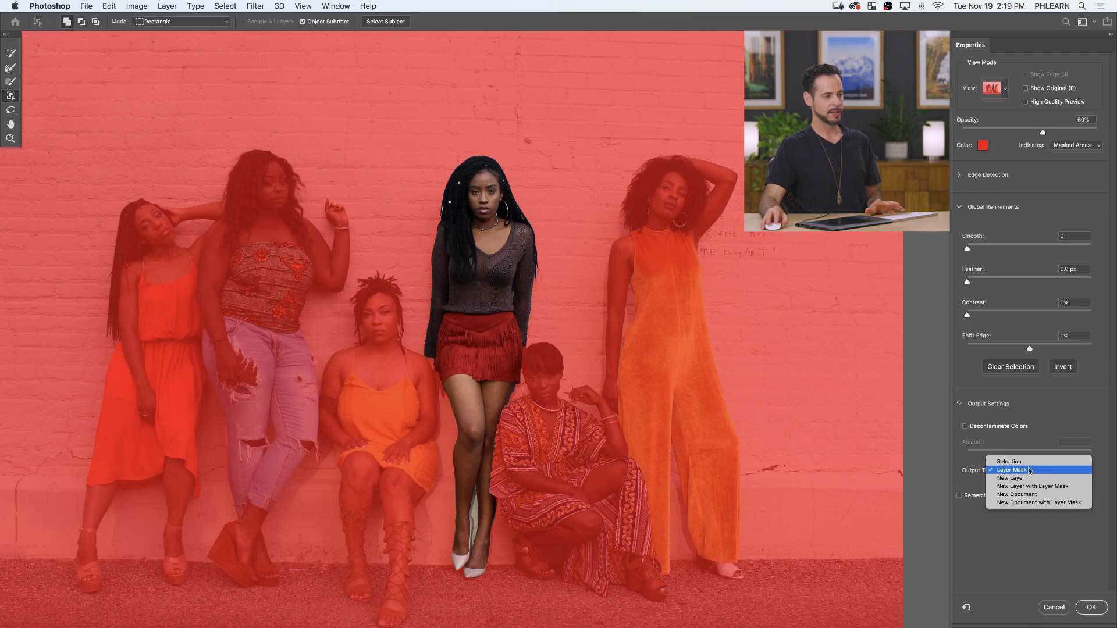
click(1009, 570)
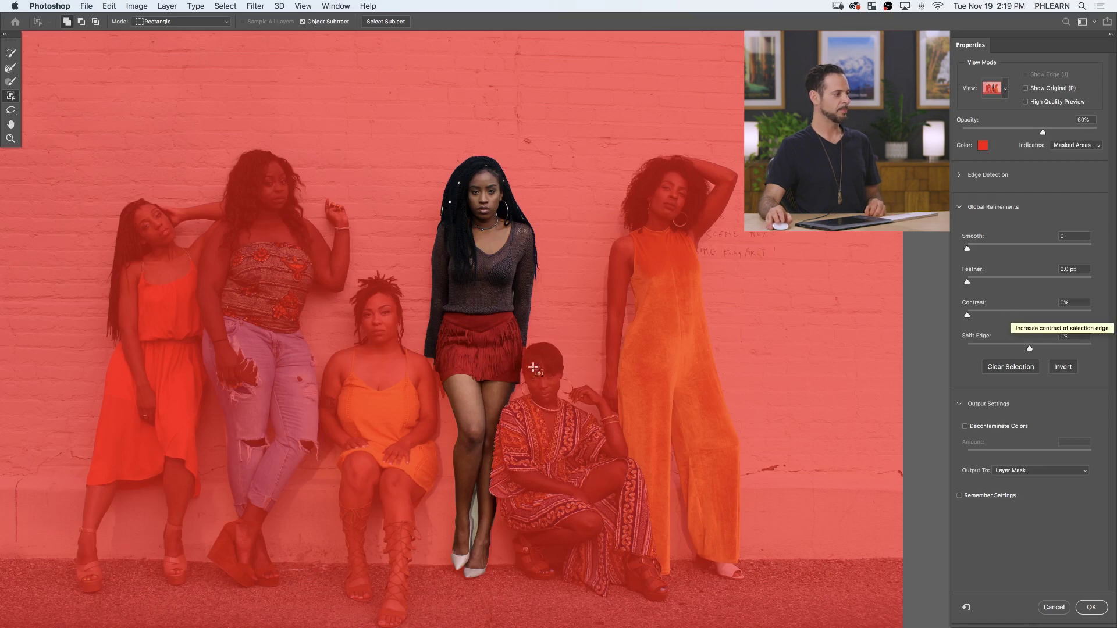
drag(477, 528, 483, 479)
super+click(487, 459)
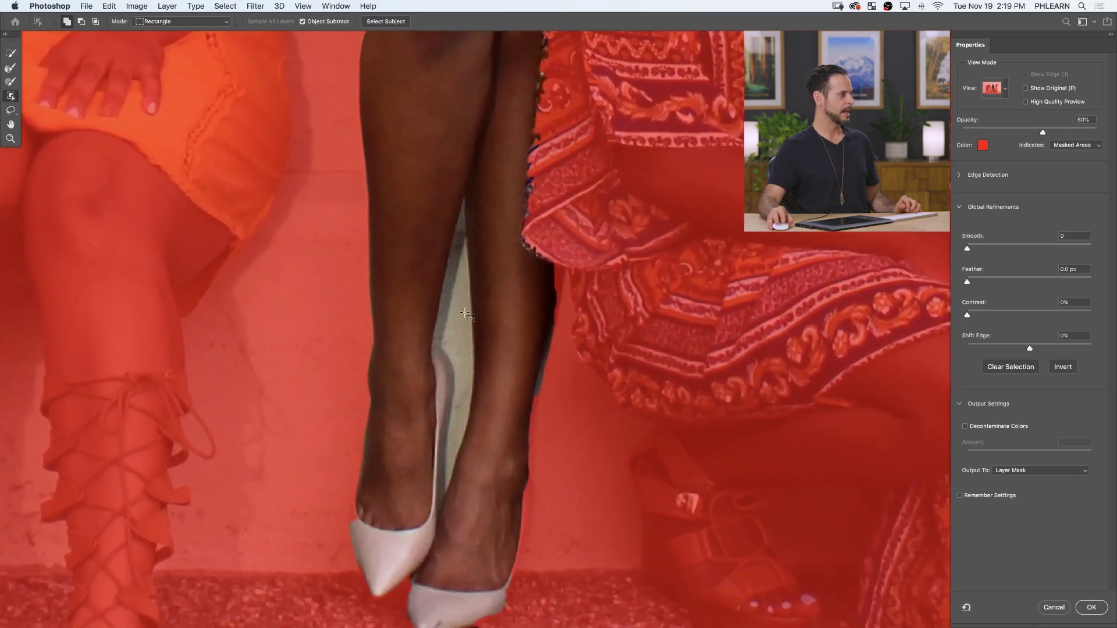
Subtract the wall gaps between the legs with Option-drag rectangles, undo the bad one, and zoom out
key(alt)
drag(452, 307, 463, 425)
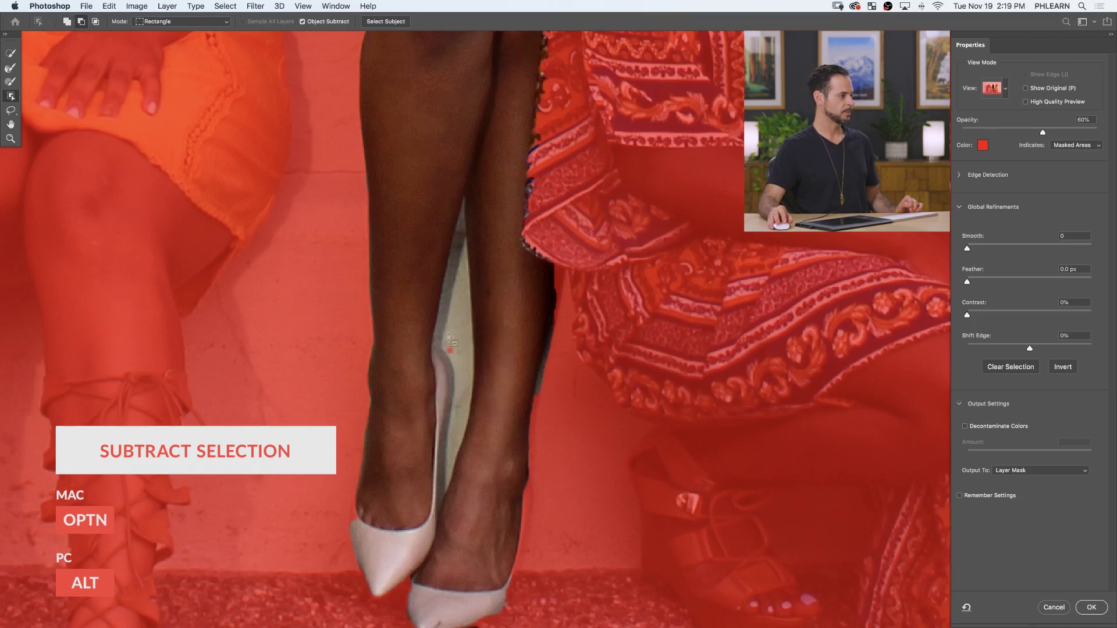
drag(445, 292, 459, 499)
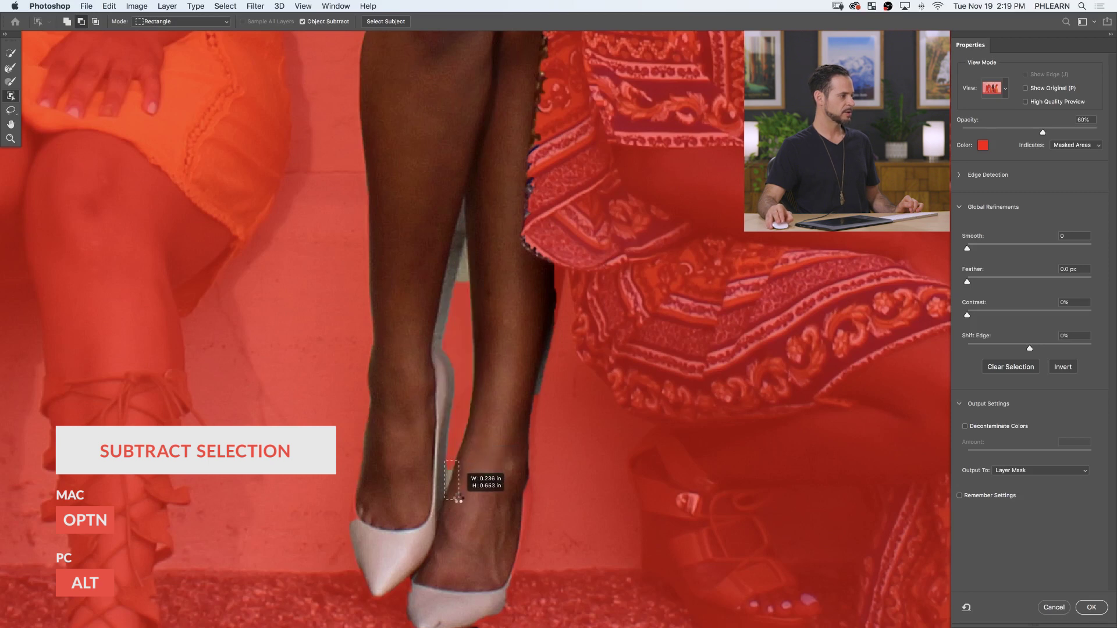
drag(444, 463, 466, 505)
drag(457, 237, 486, 307)
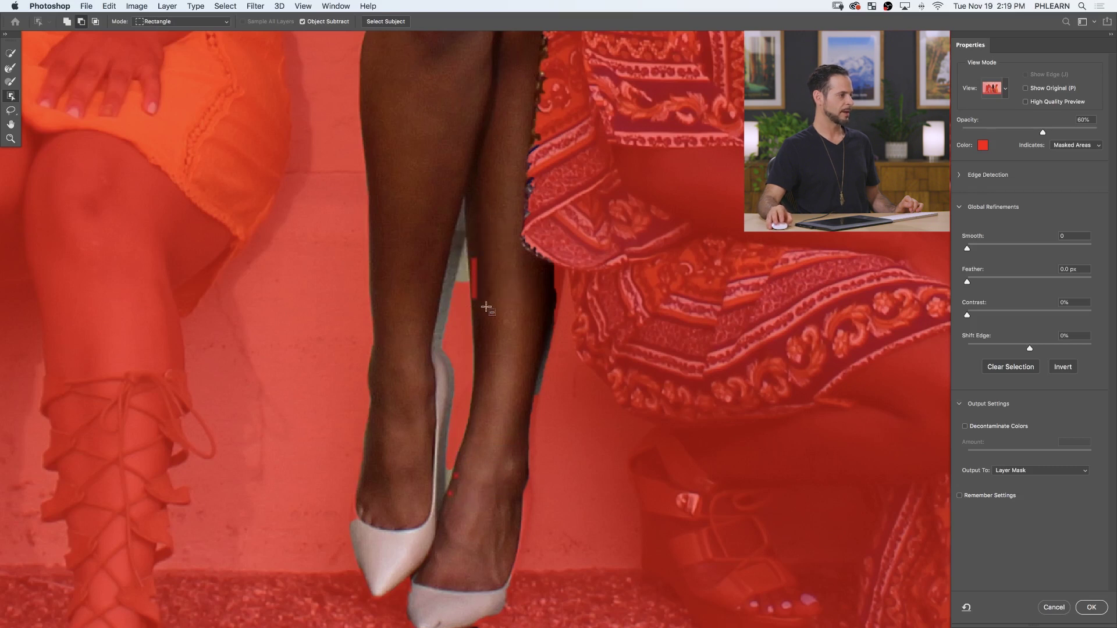
key(super+z)
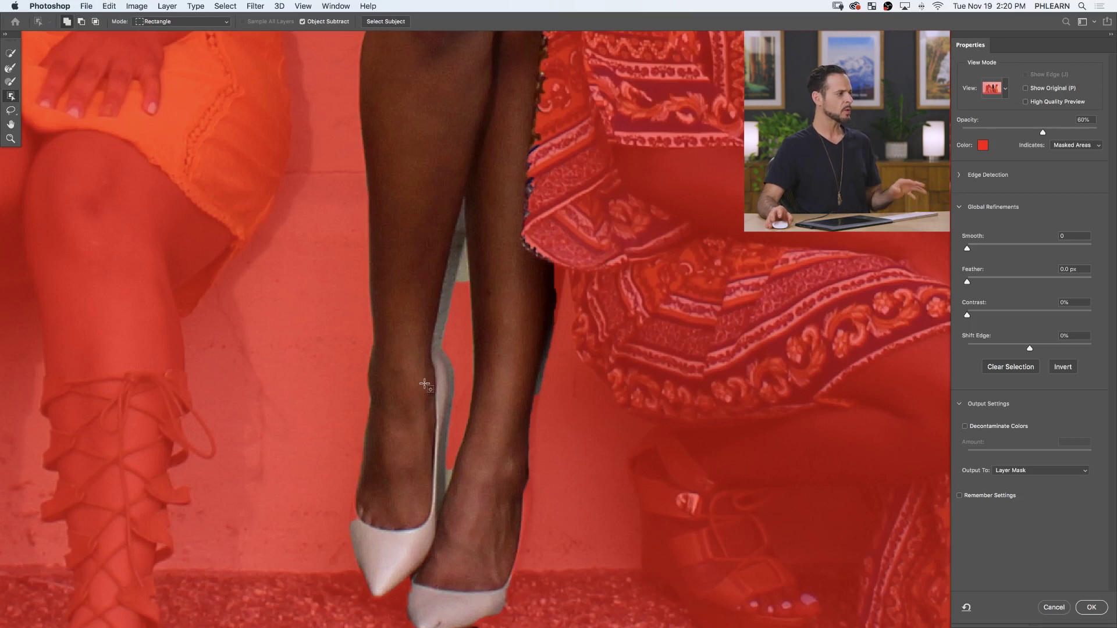
alt+click(614, 314)
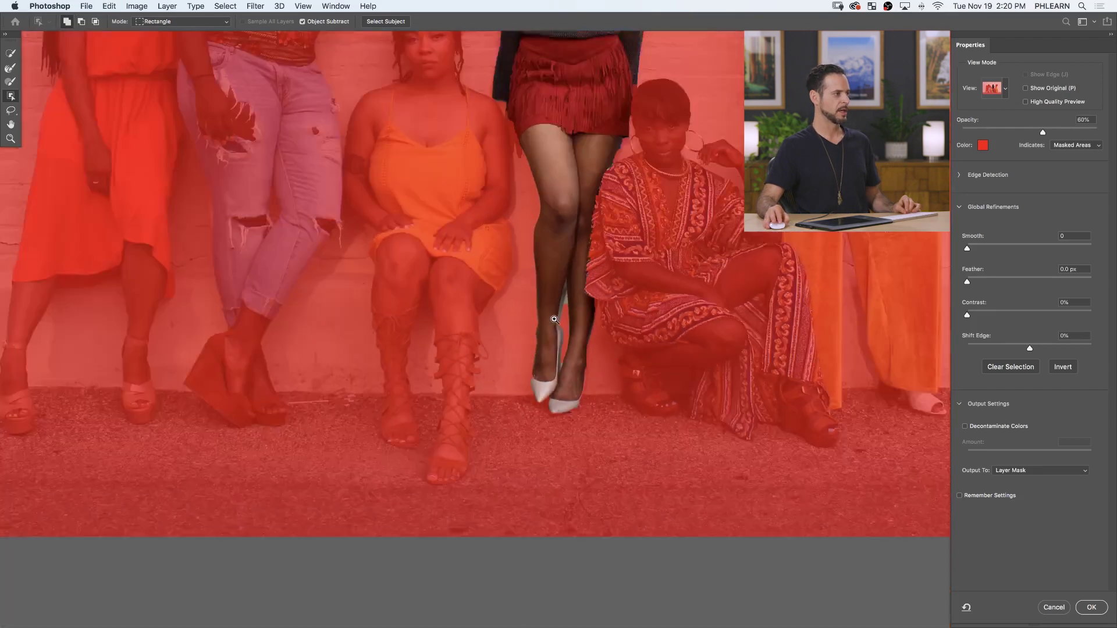
drag(623, 278, 536, 420)
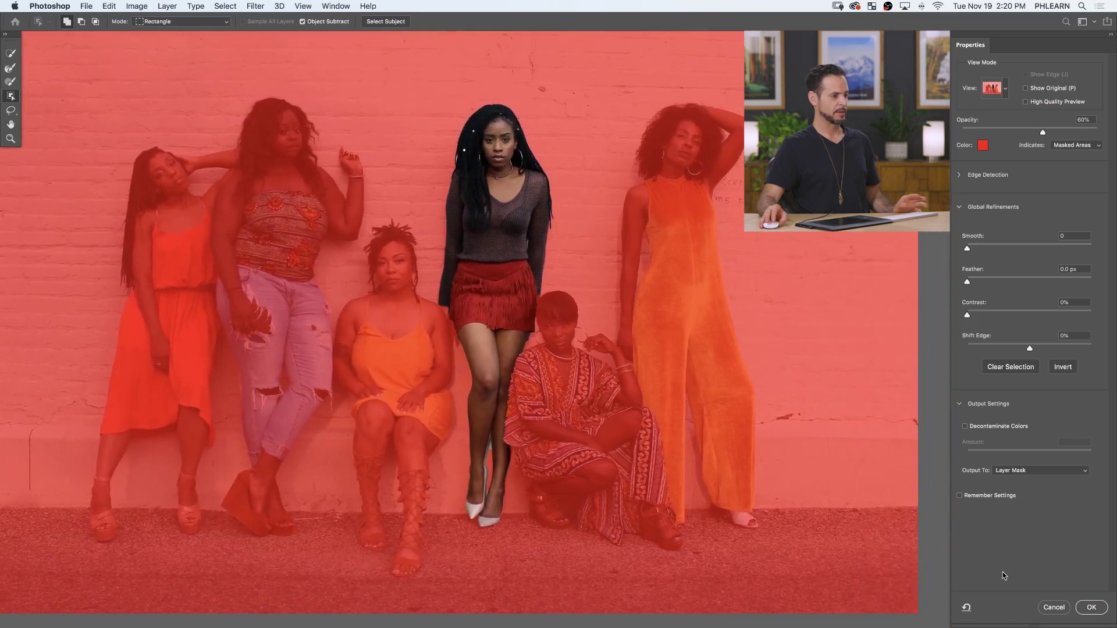
Output the selection as a layer mask on Layer 0, then toggle the mask to compare, leaving it off
click(1092, 607)
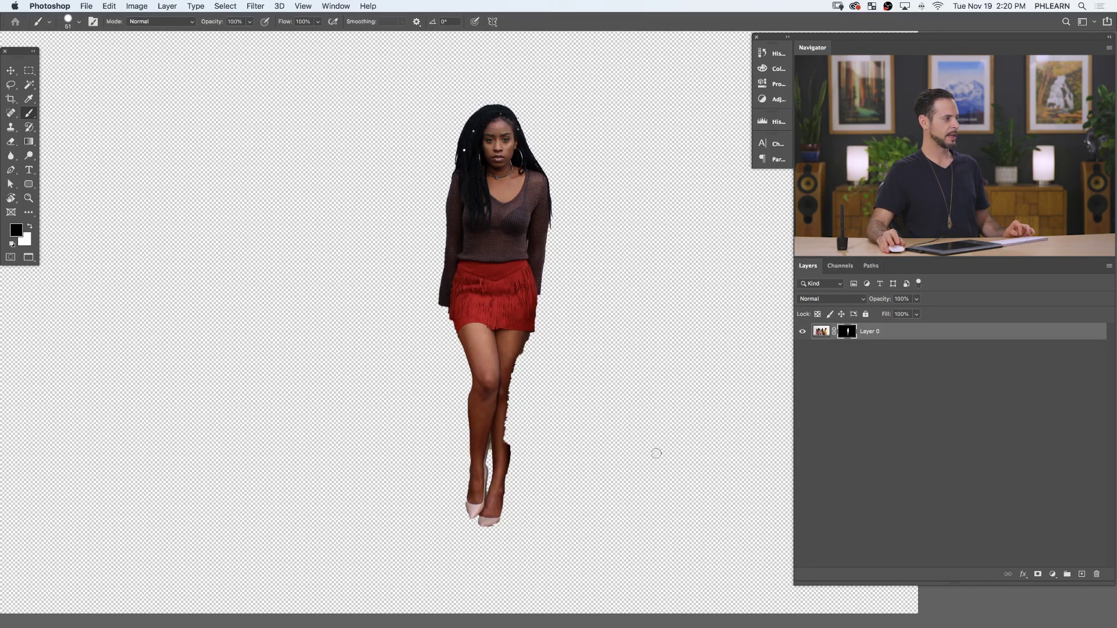
drag(500, 420, 543, 402)
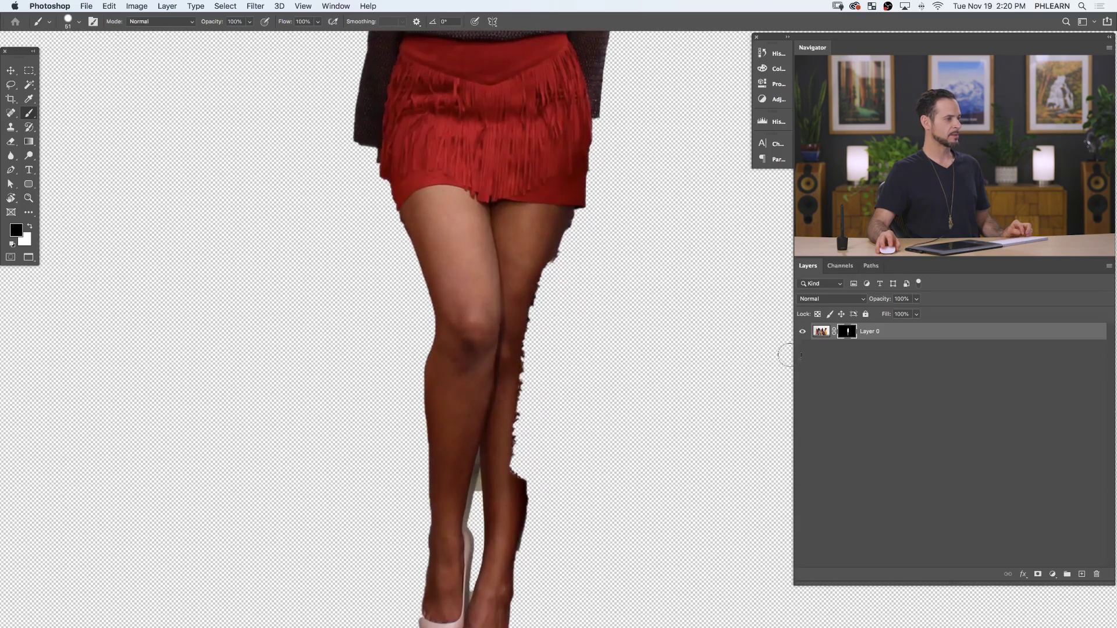
shift+click(848, 332)
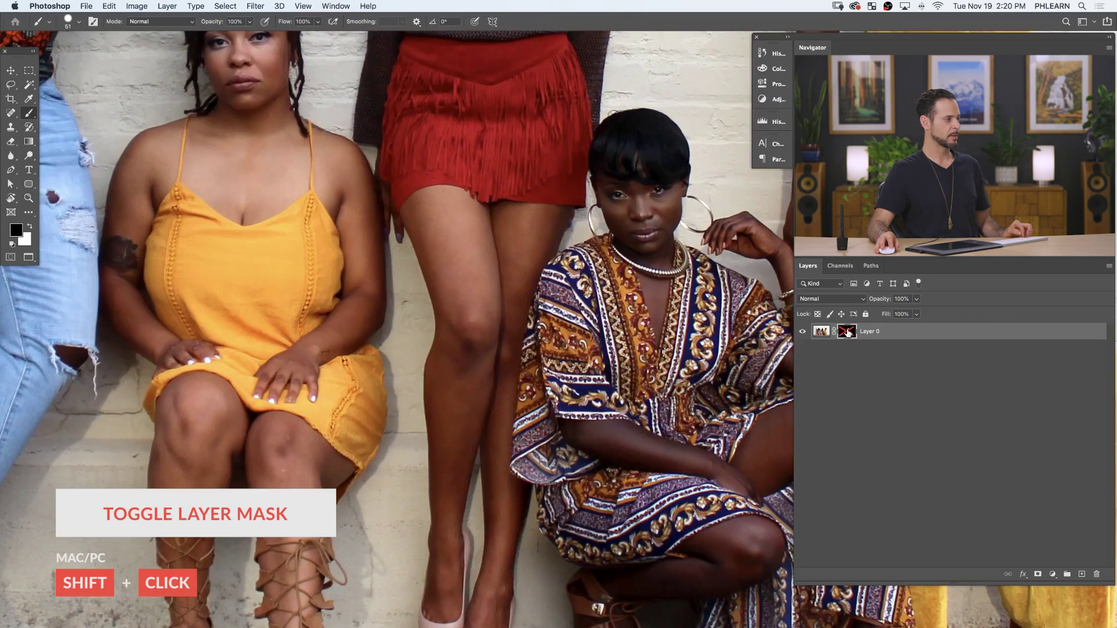
shift+click(848, 333)
shift+click(847, 333)
shift+click(847, 332)
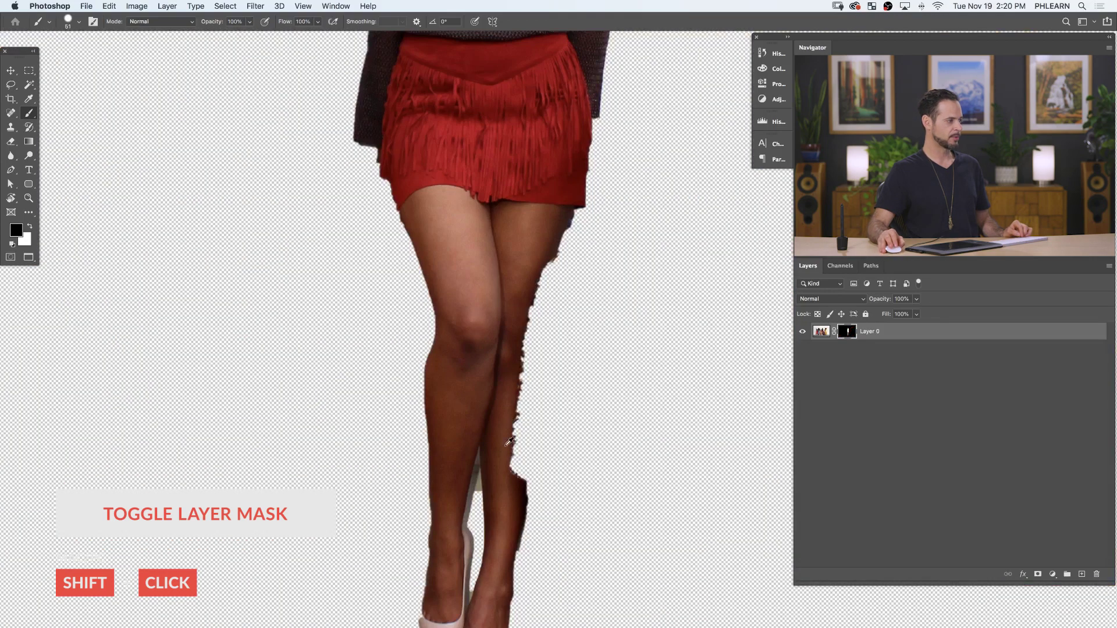
shift+click(847, 331)
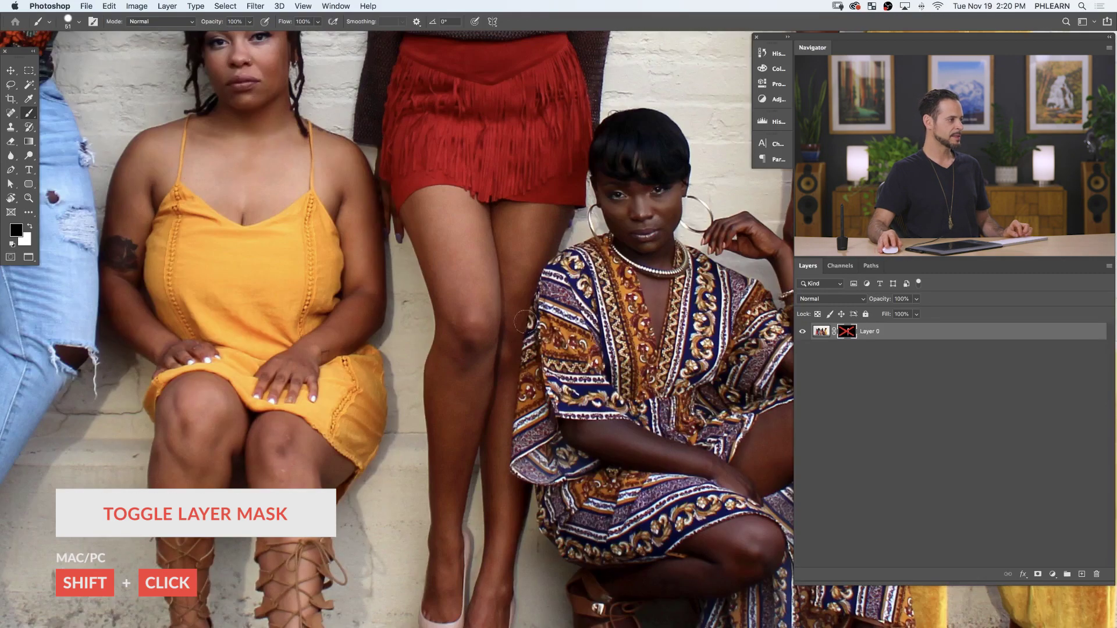
scroll(525, 349, up, 5)
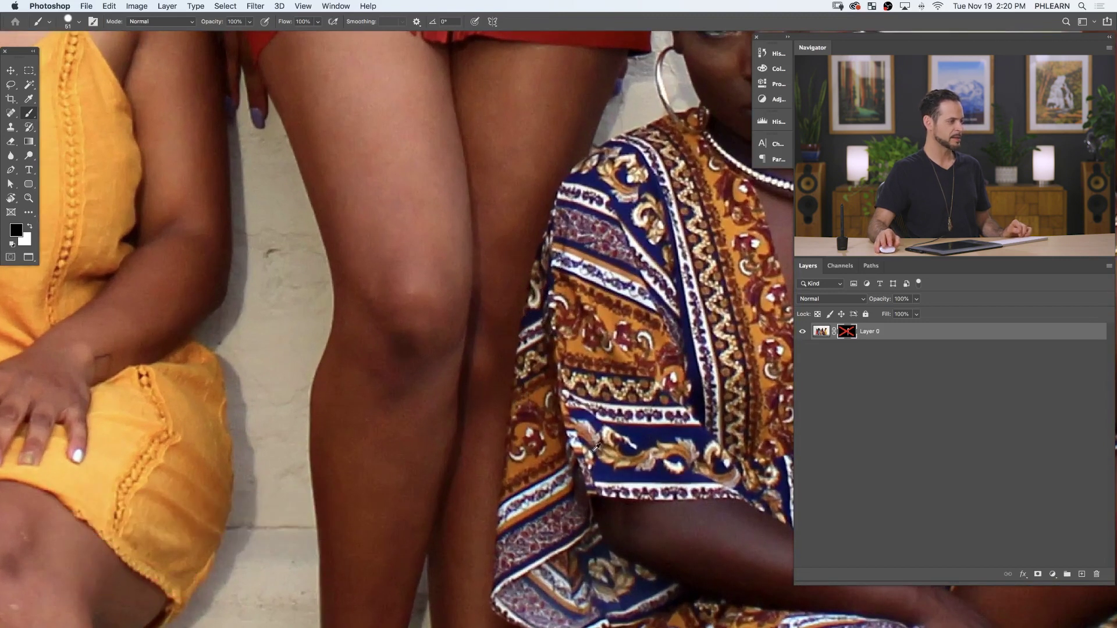
Re-enable the layer mask, toggling it a few times to compare the cutout
shift+click(847, 332)
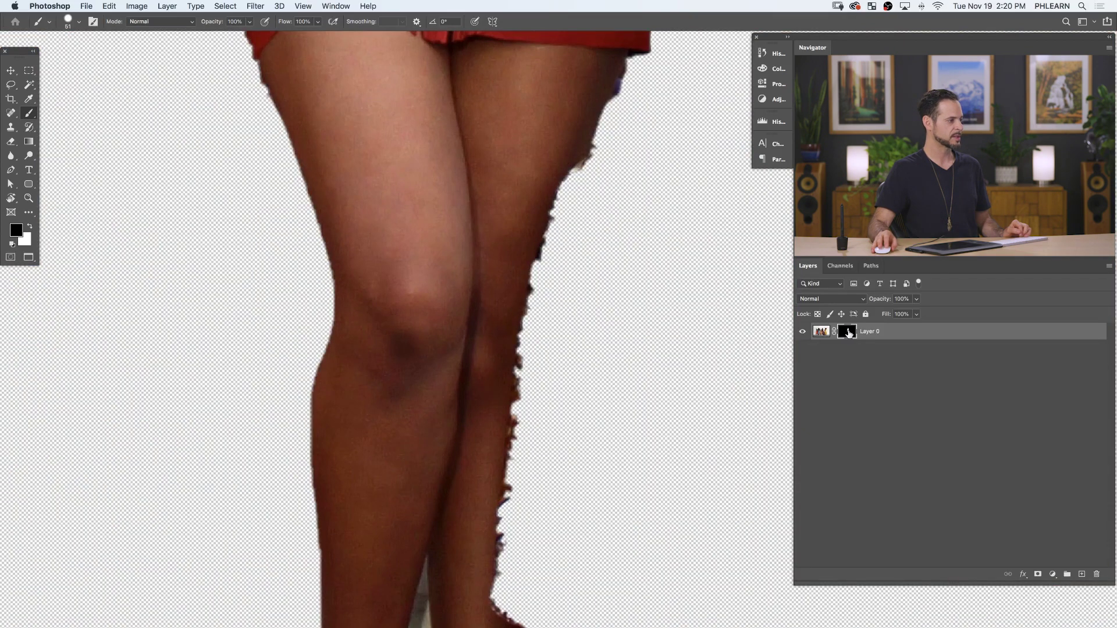
shift+click(847, 332)
shift+click(847, 332)
shift+click(847, 331)
shift+click(847, 332)
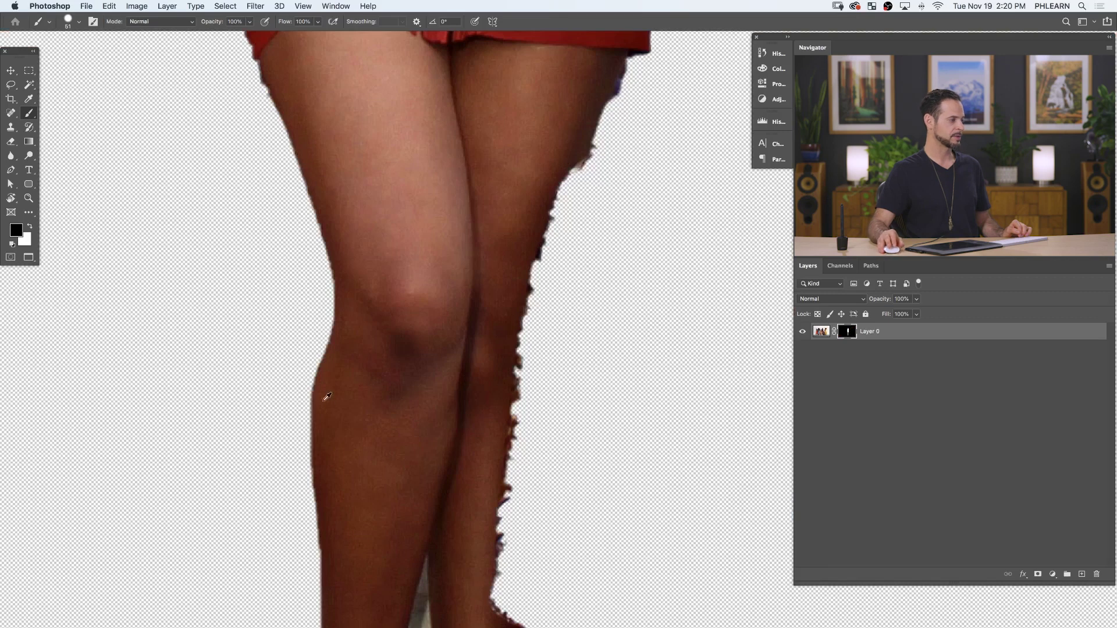
Frame the woman from legs to face and shrink the brush for fine mask edits
drag(605, 294, 586, 294)
drag(577, 334, 536, 448)
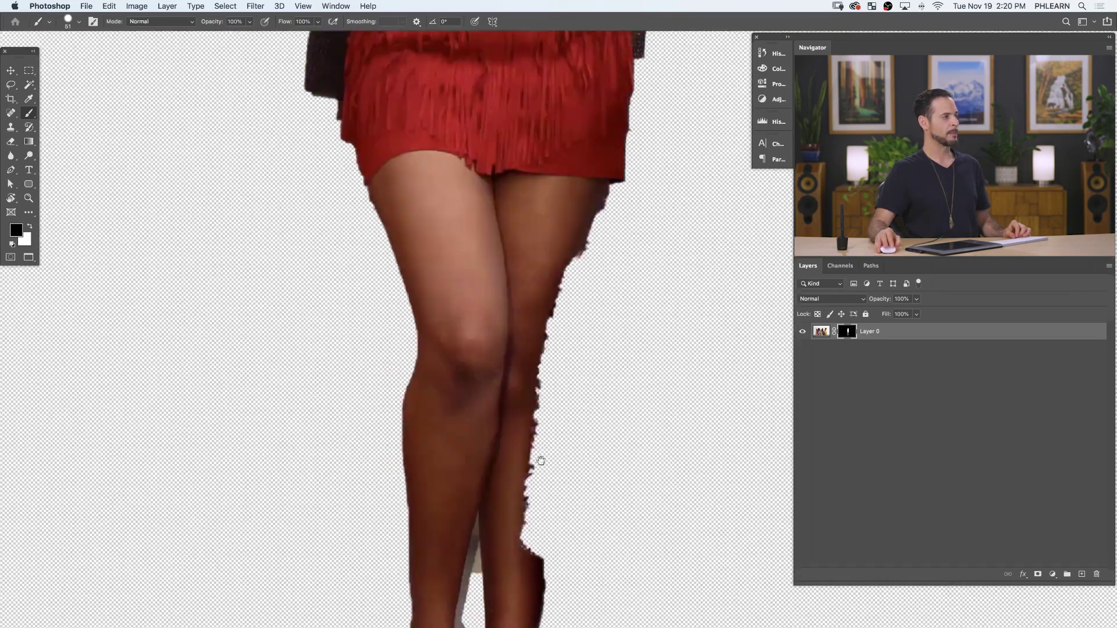
drag(544, 101, 507, 368)
drag(492, 174, 487, 357)
drag(475, 201, 487, 381)
drag(463, 324, 478, 346)
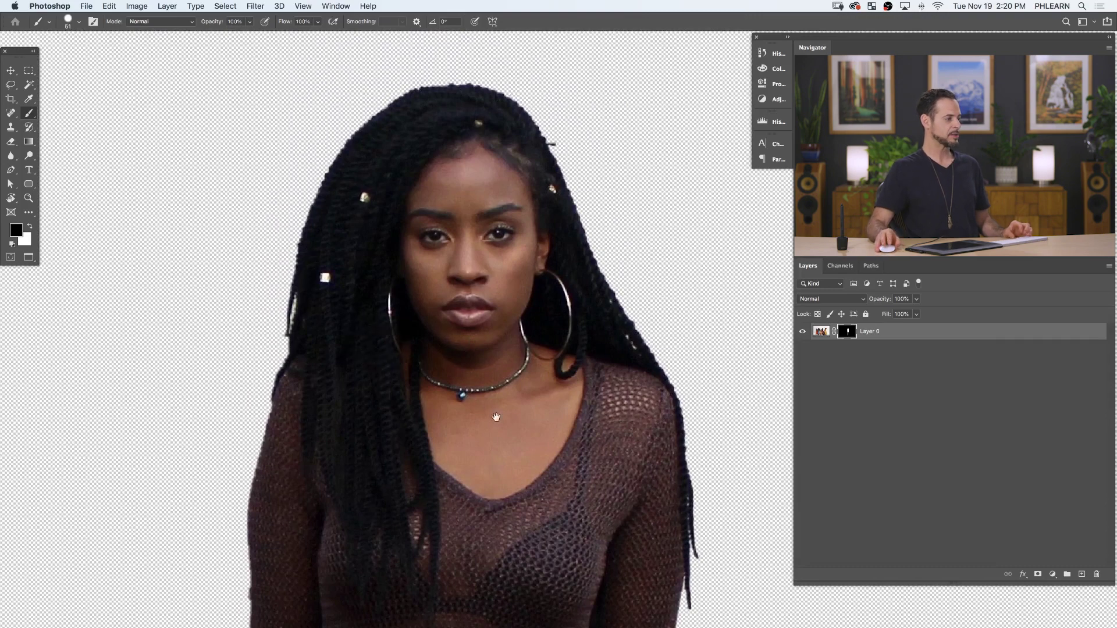
scroll(497, 417, down, 15)
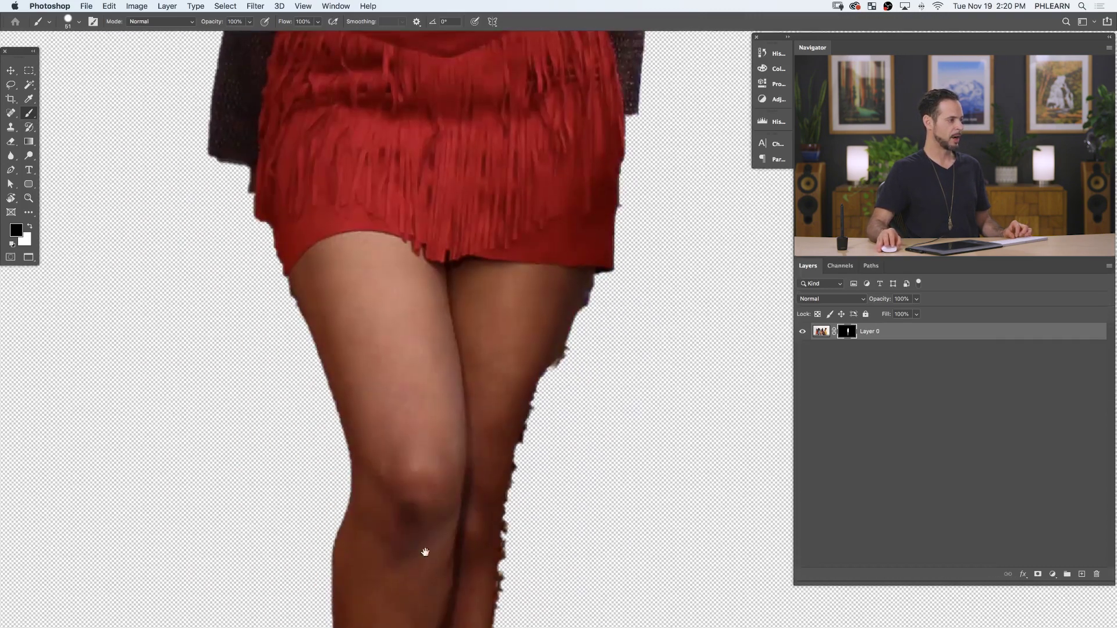
scroll(425, 551, down, 10)
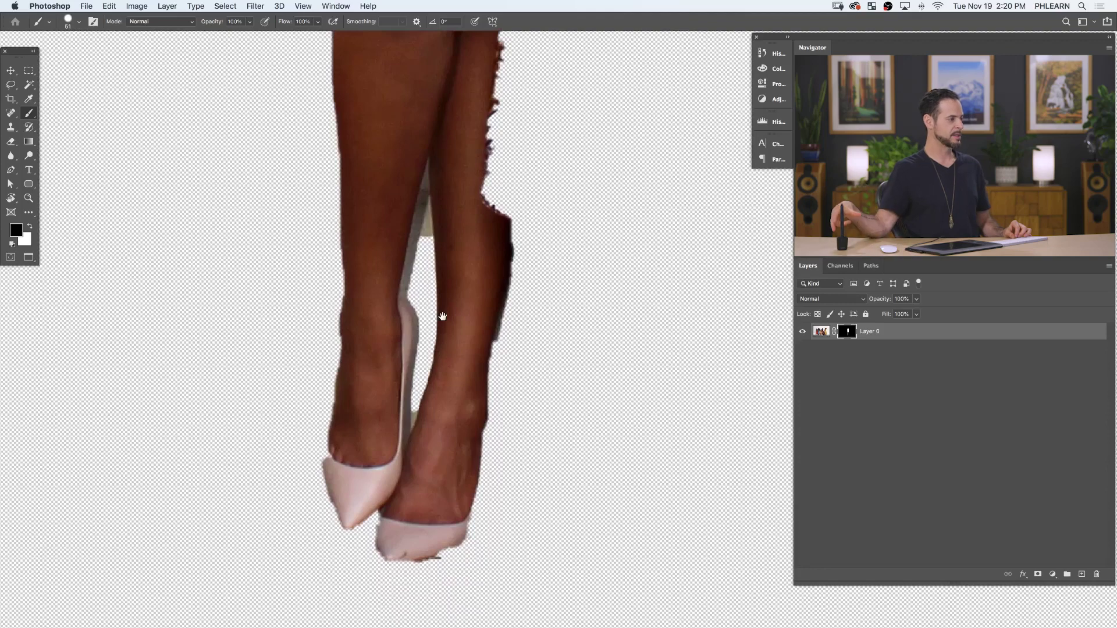
scroll(449, 237, up, 4)
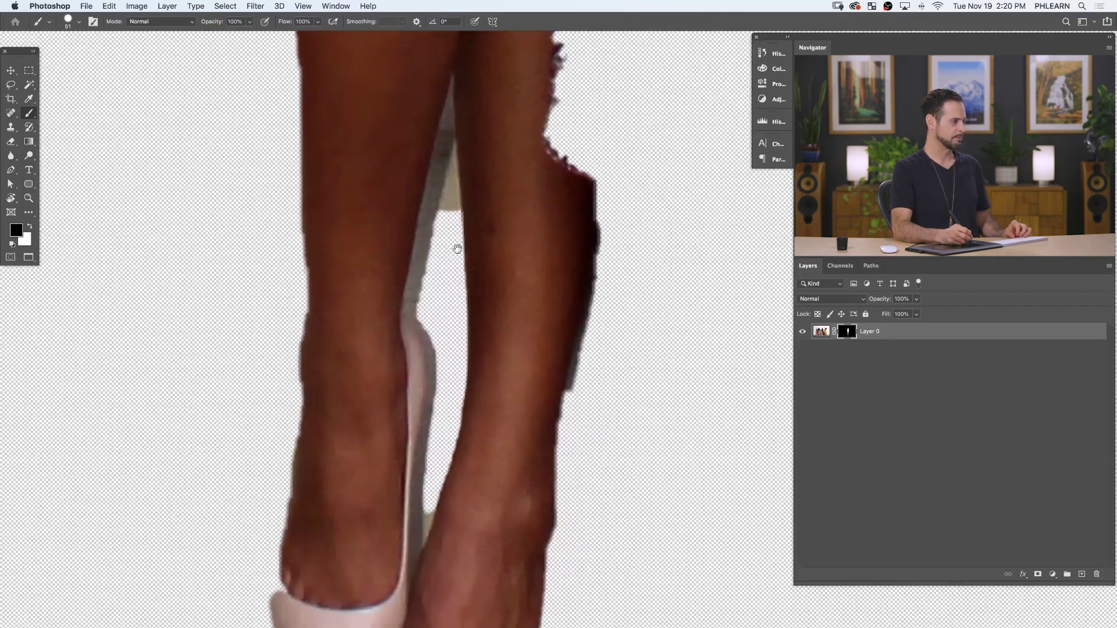
mouse_move(474, 219)
mouse_down()
mouse_move(429, 232)
mouse_move(449, 205)
mouse_move(457, 153)
mouse_move(471, 153)
mouse_move(469, 124)
mouse_move(475, 215)
mouse_up()
Shrink the brush to 7 px and frame both shoes for mask painting
key(x)
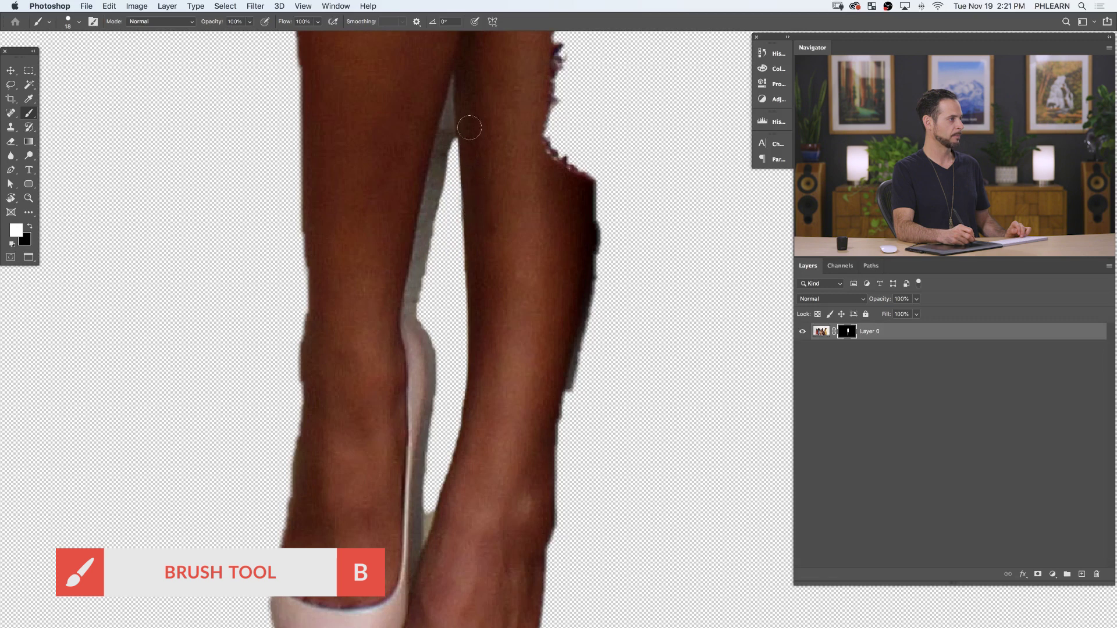
drag(436, 528, 426, 527)
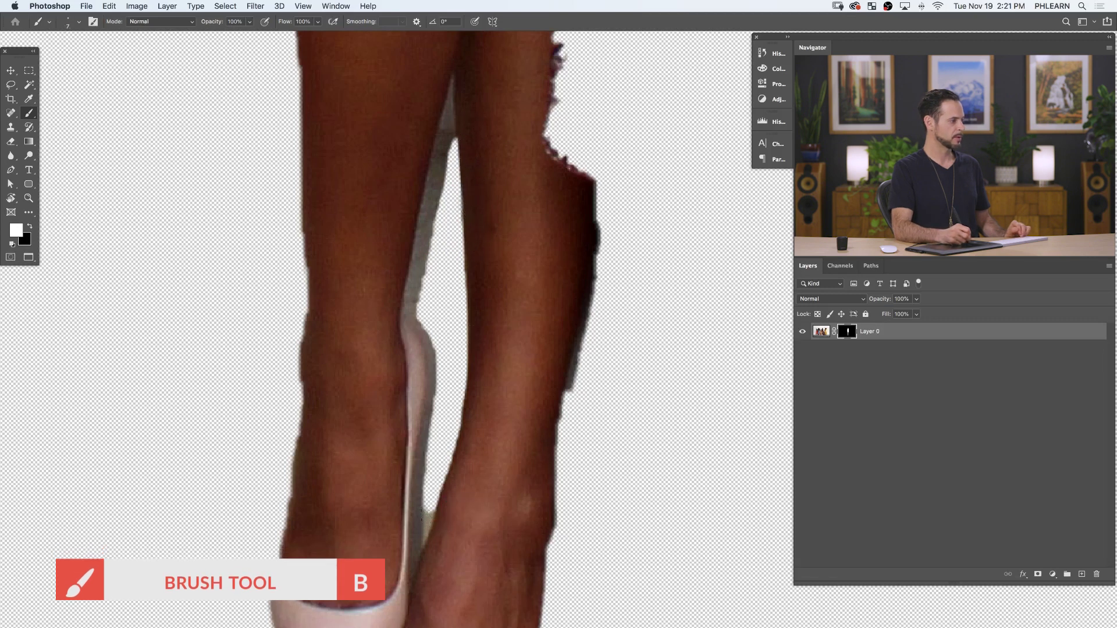
key(x)
key(x)
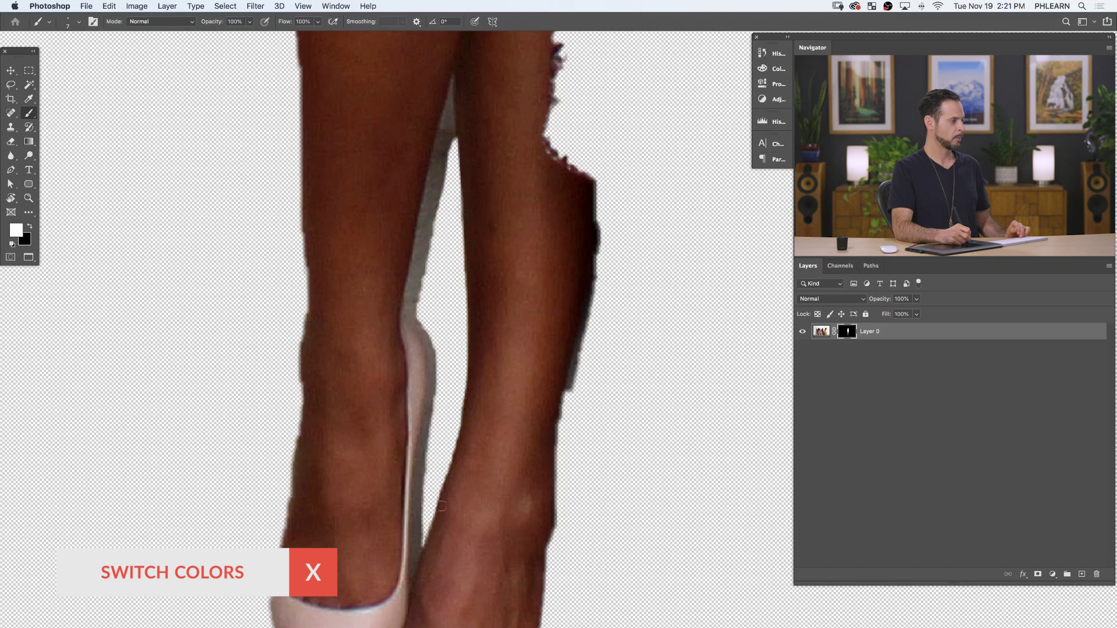
drag(496, 505, 443, 363)
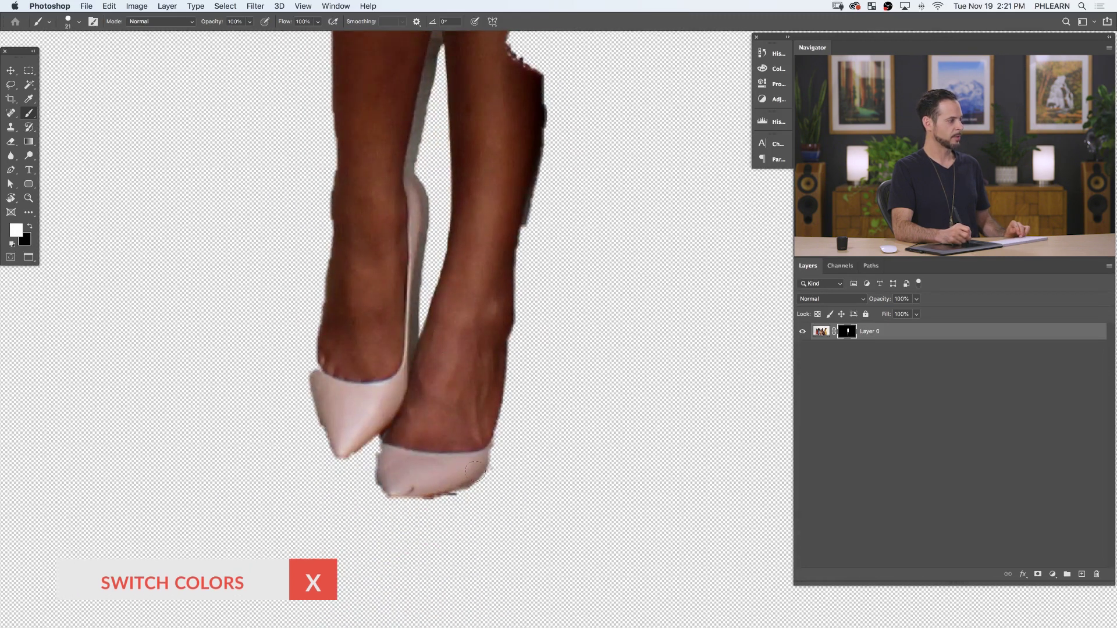
scroll(512, 291, up, 10)
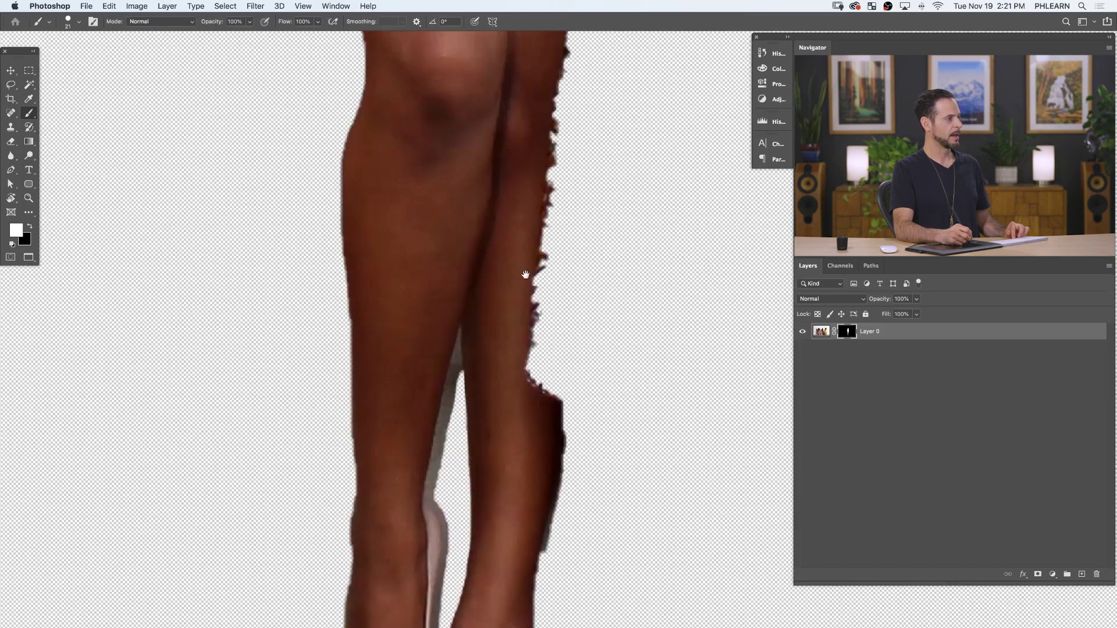
Paint black to remove the jagged fringe along the right leg and white to restore hidden skin
key(x)
drag(562, 148, 551, 266)
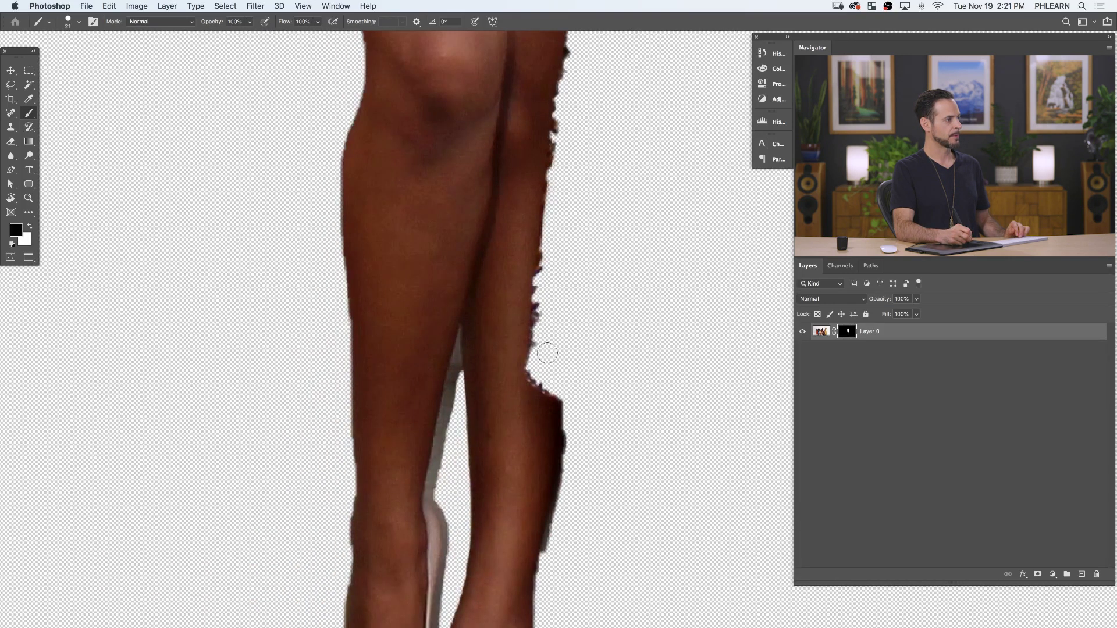
mouse_move(552, 209)
mouse_down()
mouse_move(537, 368)
mouse_move(543, 386)
mouse_move(567, 388)
mouse_up()
key(x)
drag(538, 316, 526, 512)
drag(600, 143, 579, 199)
key(x)
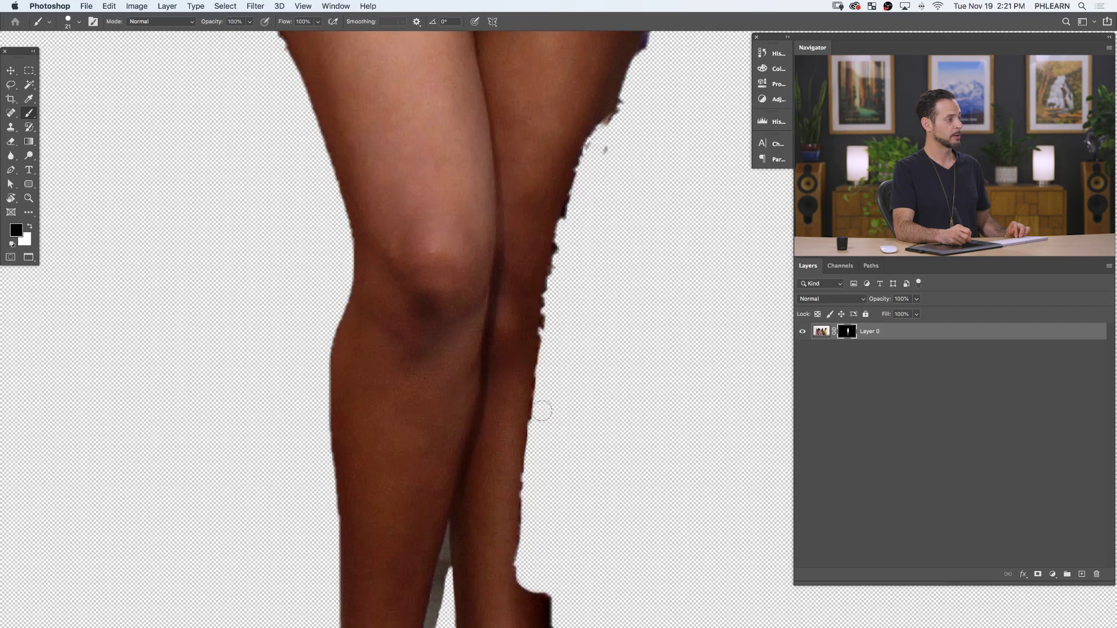
Zoom out to review the whole cut-out figure
super+drag(608, 249, 550, 274)
drag(608, 175, 587, 183)
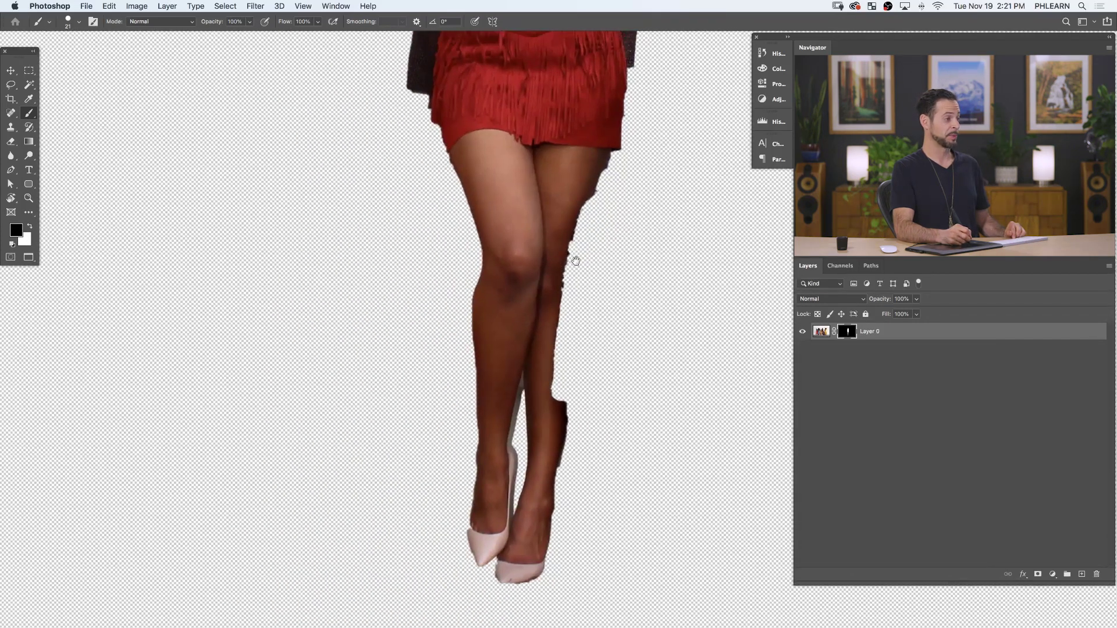
super+drag(618, 357, 568, 491)
drag(600, 341, 582, 421)
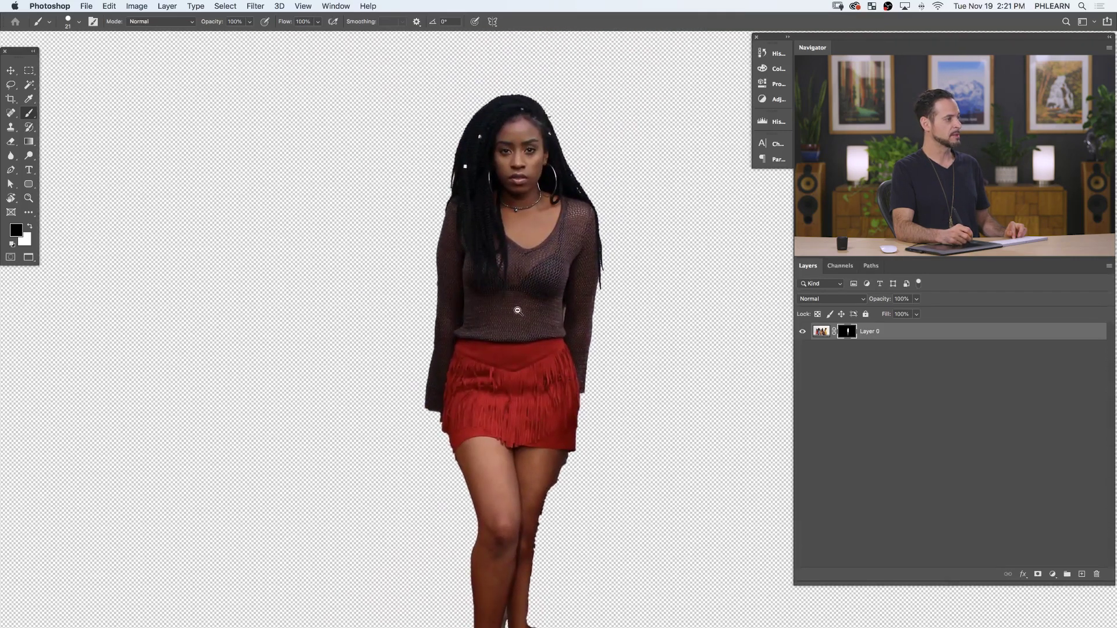
scroll(518, 306, up, 5)
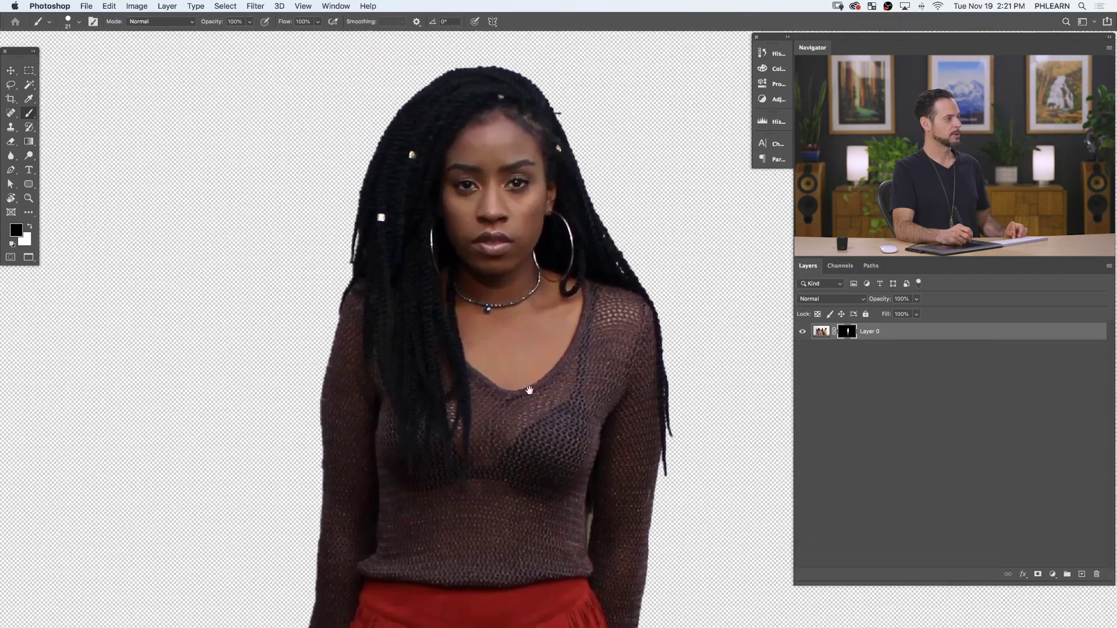
scroll(498, 246, down, 2)
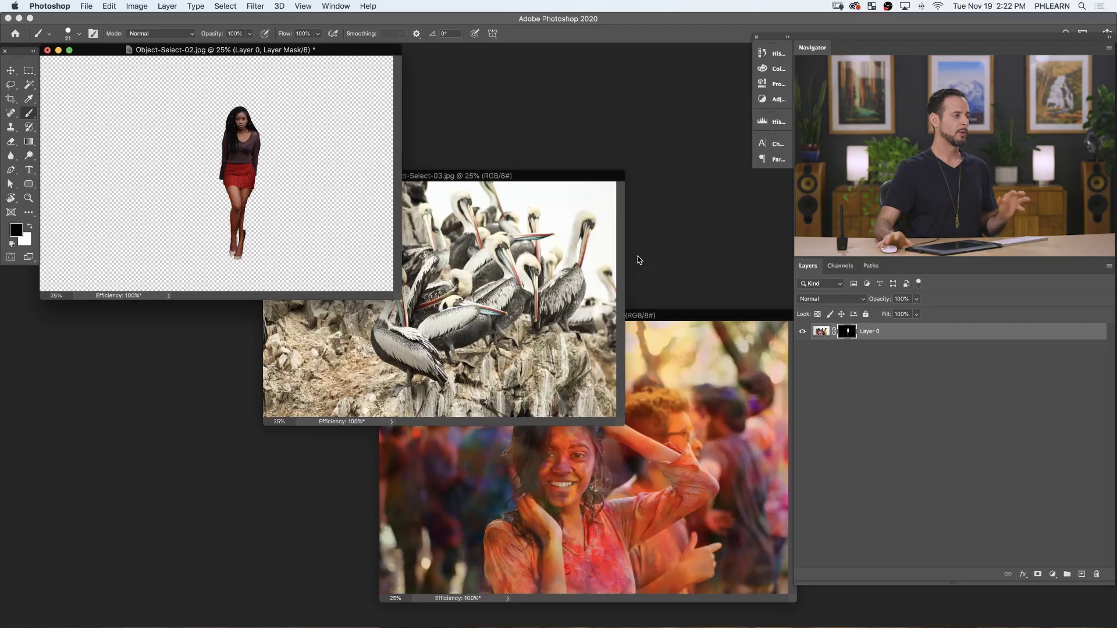
Bring Object-Select-03.jpg forward in full screen and zoom in on the front pelicans
click(562, 178)
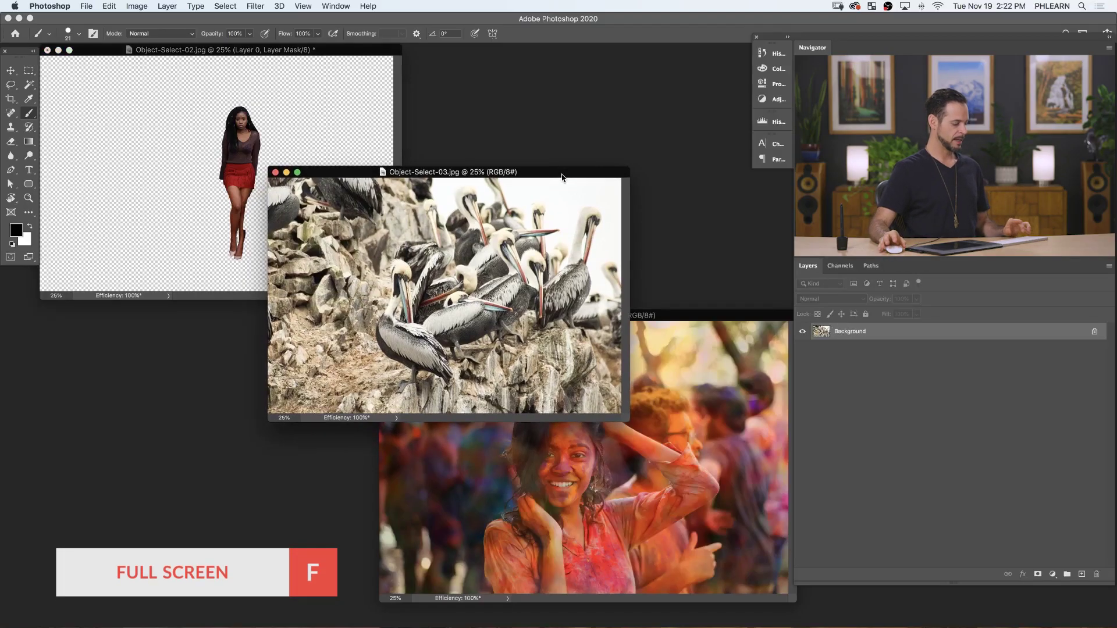
key(f)
key(super+0)
super+click(561, 377)
drag(544, 376, 476, 372)
super+click(444, 397)
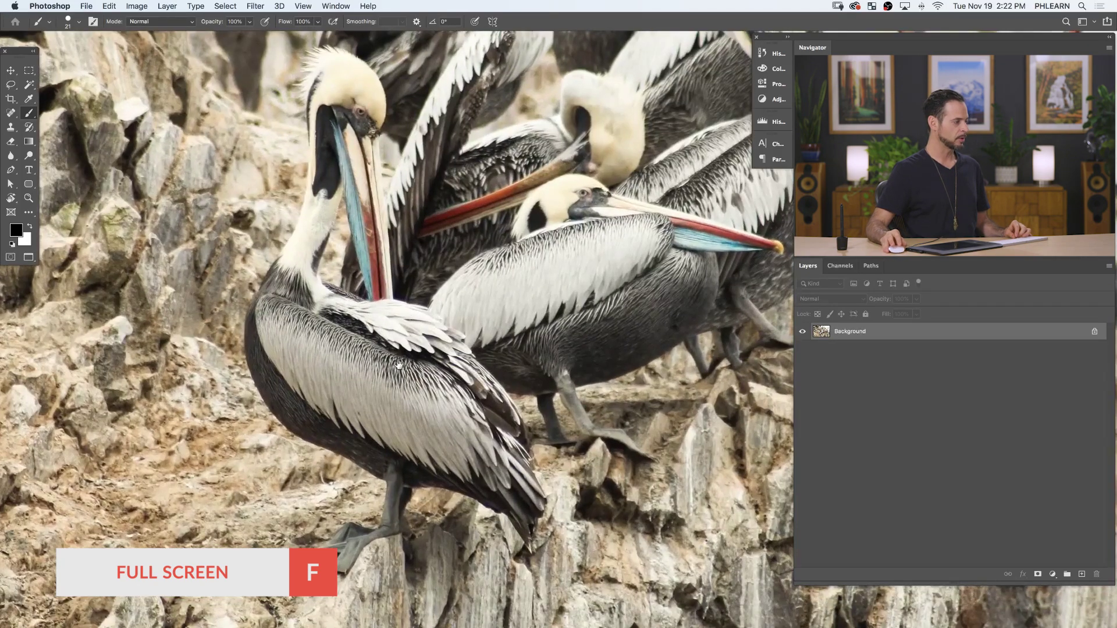
drag(474, 262, 459, 394)
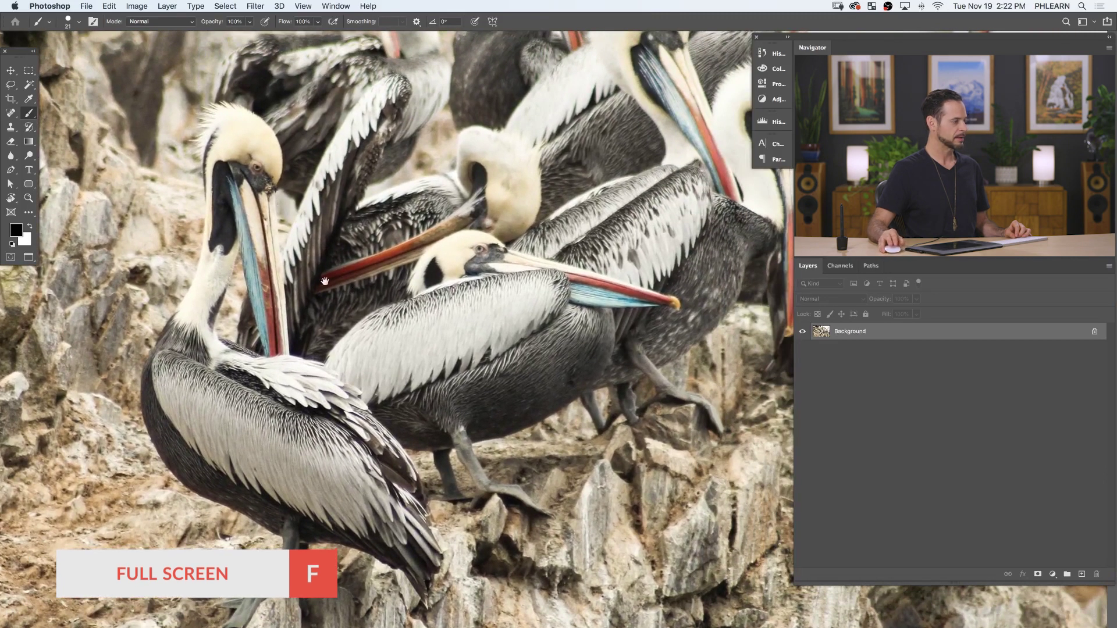
alt+click(454, 319)
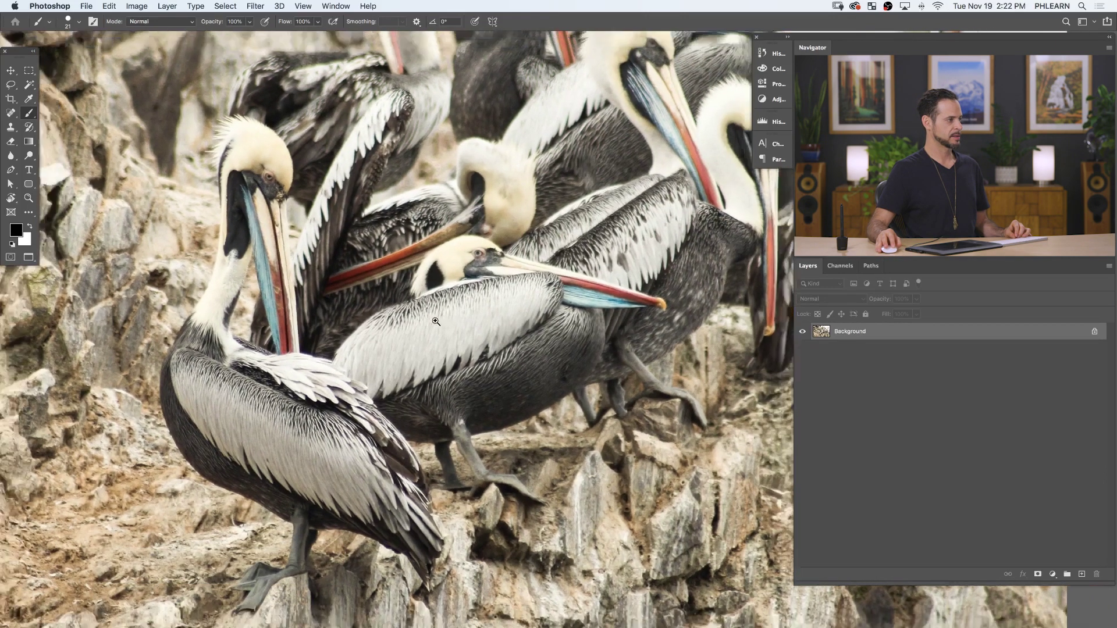
drag(425, 311, 362, 377)
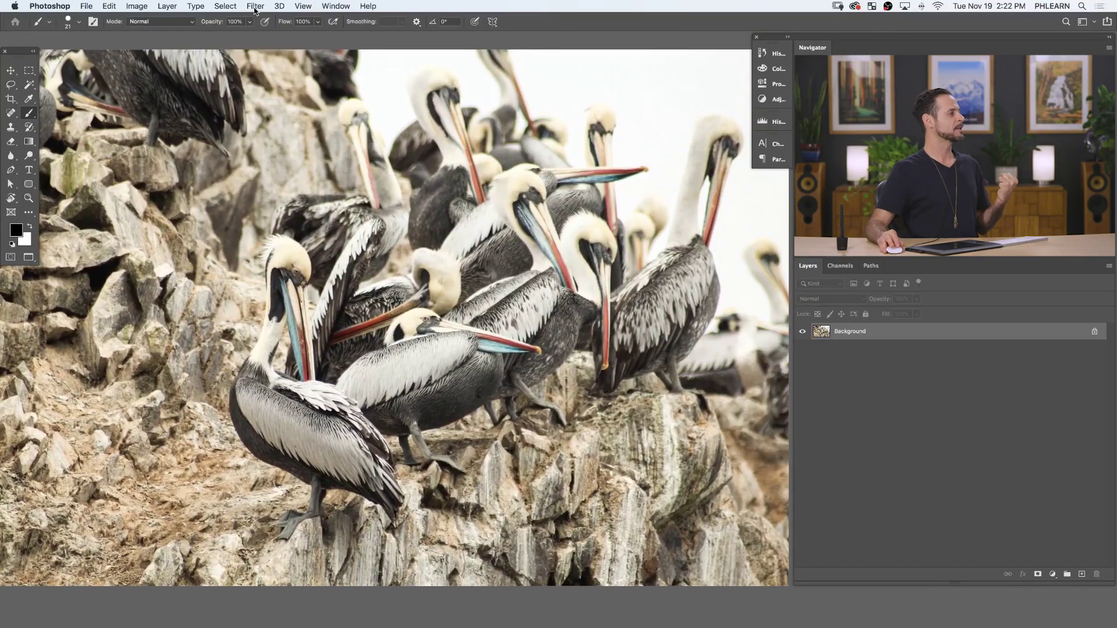
Enter Select and Mask on the pelican photo with the Object Selection tool in Lasso mode
click(216, 6)
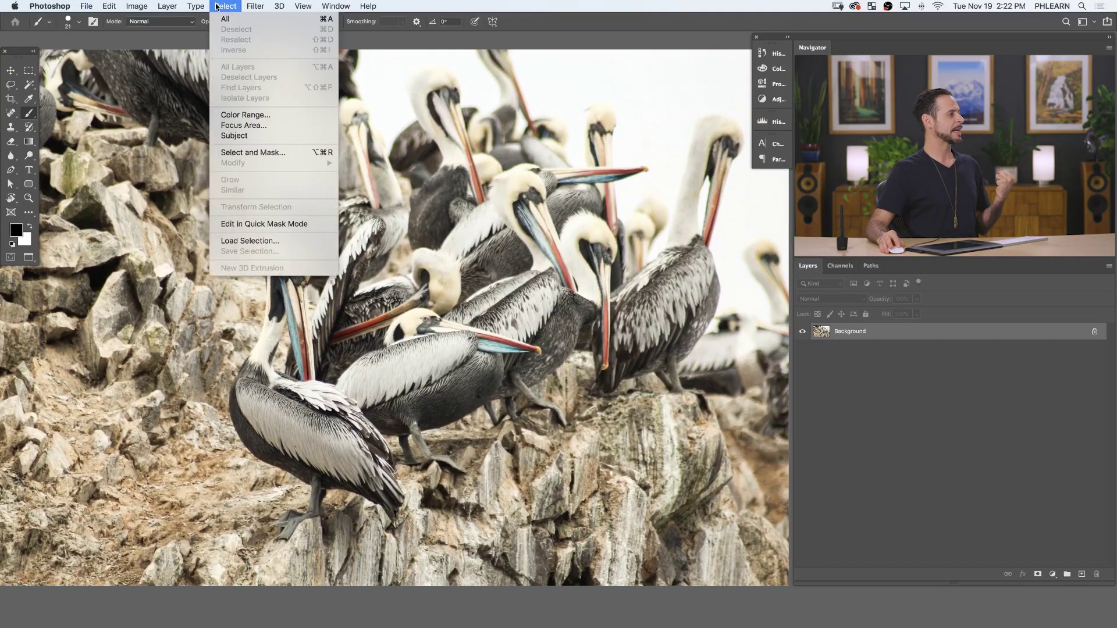
click(251, 152)
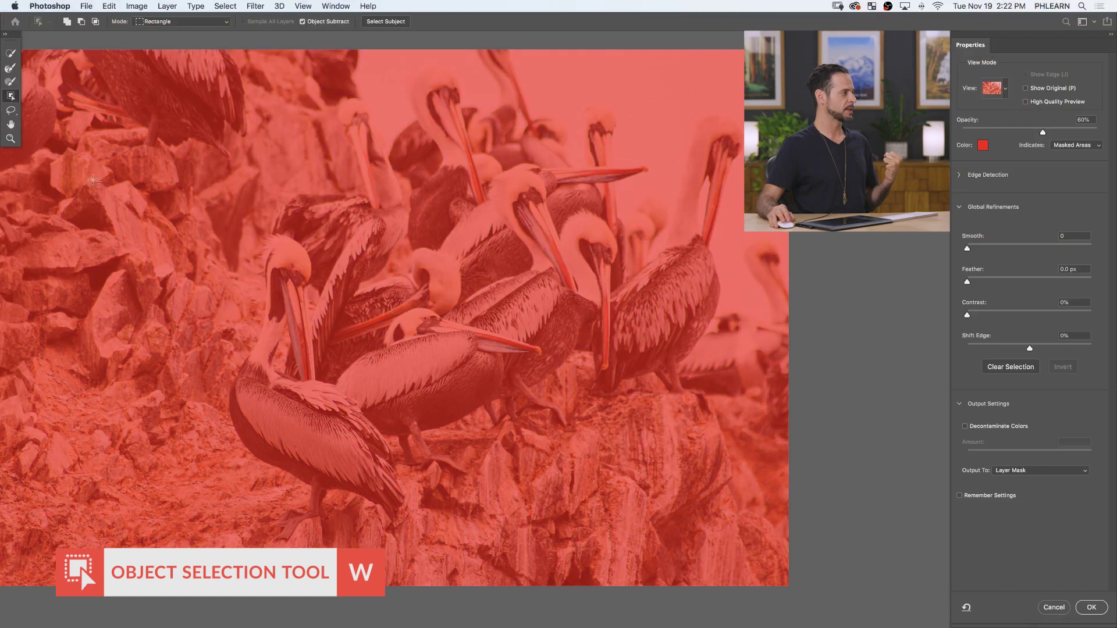
click(180, 23)
click(175, 32)
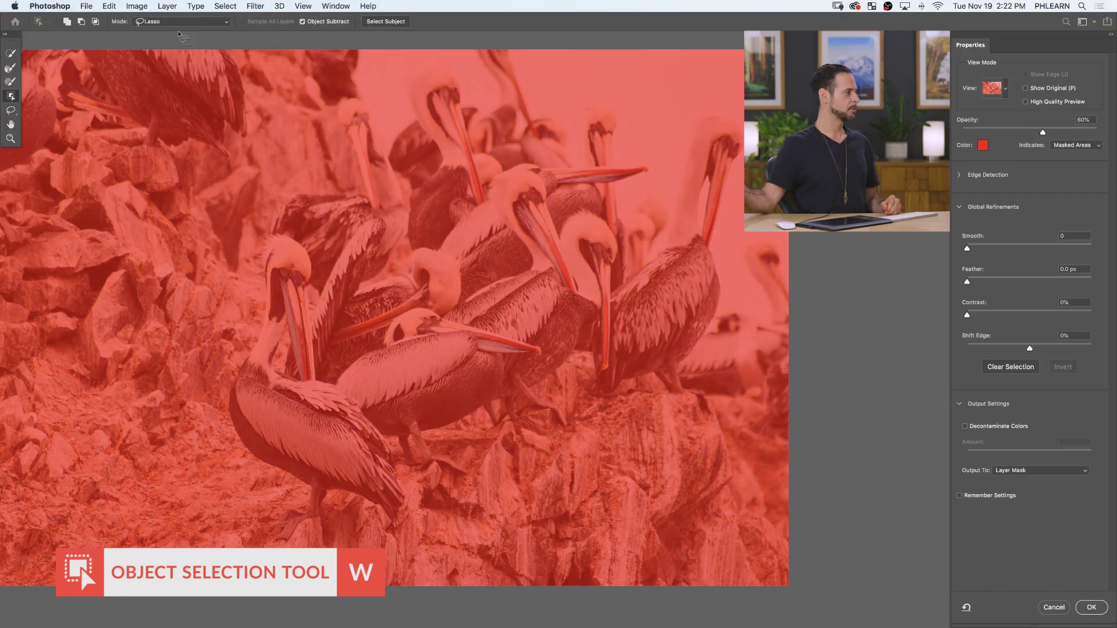
Lasso loosely around the front pelican's body and legs to select it
mouse_move(307, 498)
mouse_down()
mouse_move(360, 473)
mouse_move(386, 416)
mouse_move(343, 463)
mouse_up()
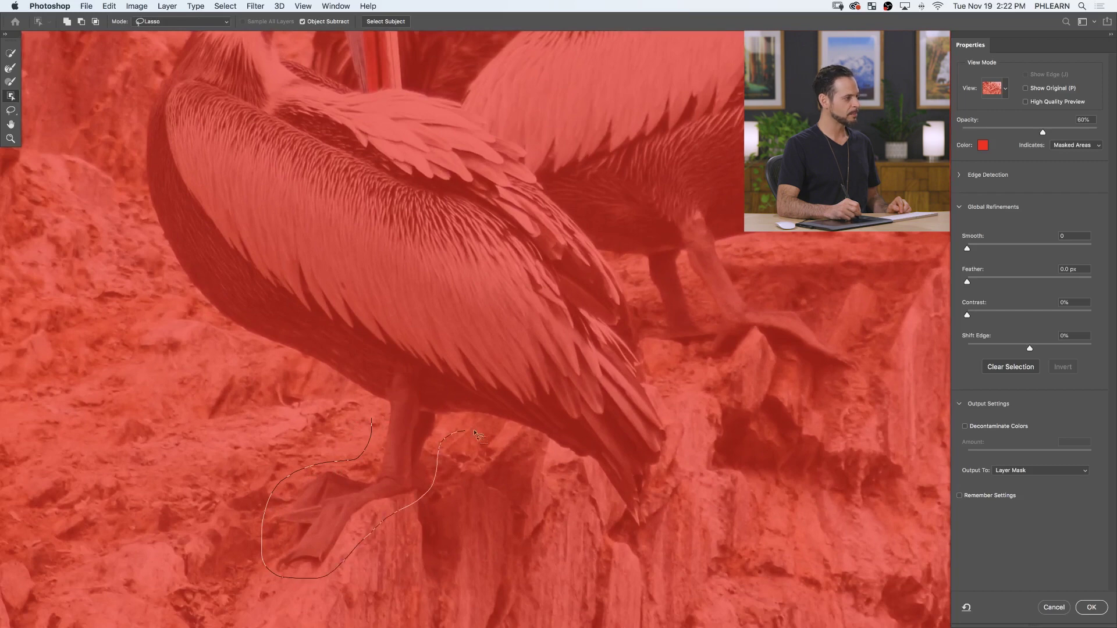
mouse_move(658, 331)
mouse_down()
mouse_move(612, 222)
mouse_move(738, 418)
mouse_move(690, 353)
mouse_up()
mouse_move(572, 289)
mouse_down()
mouse_move(563, 319)
mouse_move(605, 494)
mouse_move(591, 367)
mouse_up()
drag(576, 250, 586, 213)
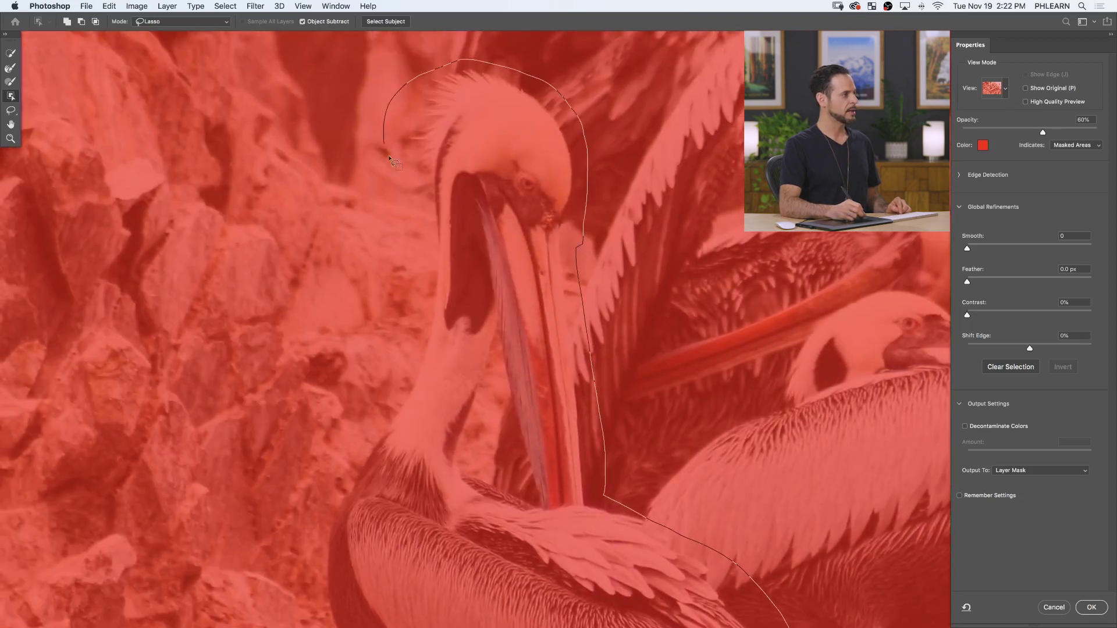
mouse_move(374, 421)
mouse_down()
mouse_move(382, 340)
mouse_move(407, 228)
mouse_up()
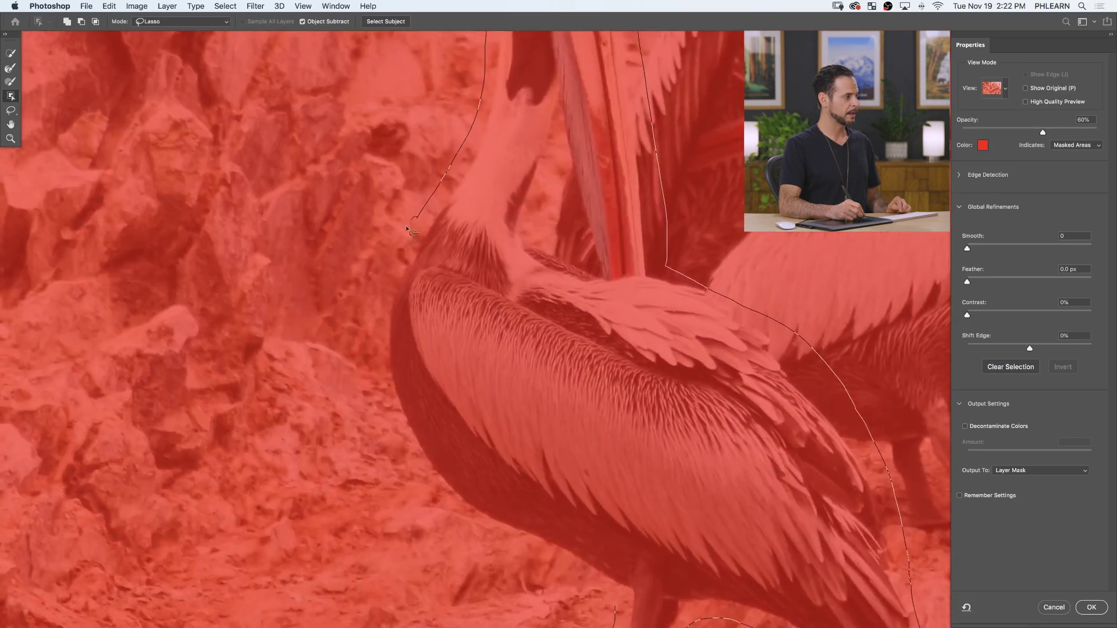
mouse_move(400, 456)
mouse_down()
mouse_move(436, 498)
mouse_move(367, 331)
mouse_up()
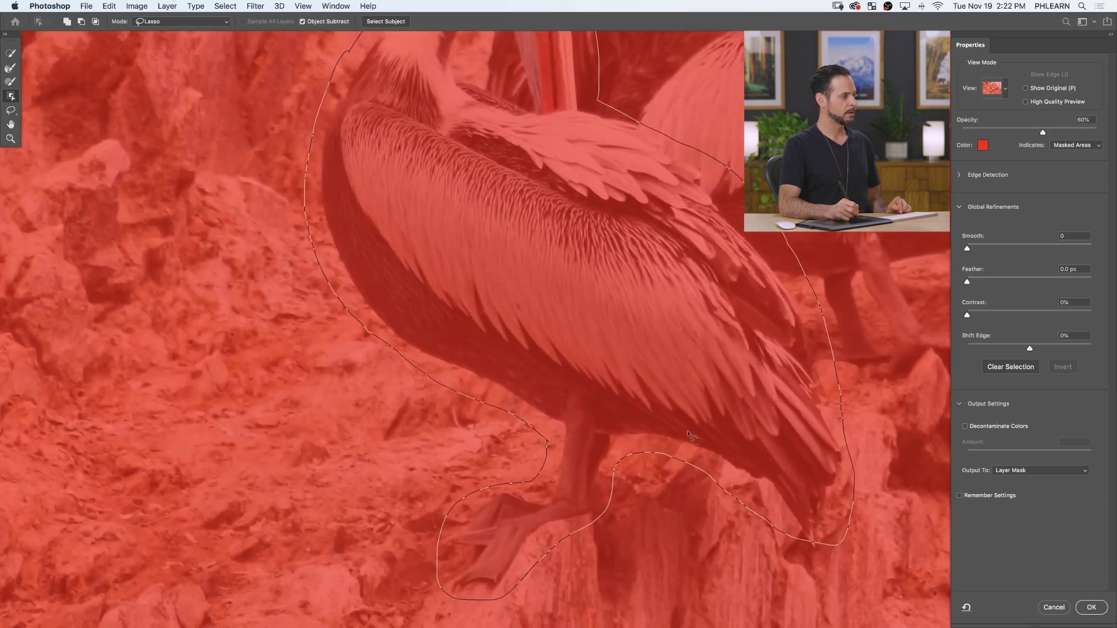
drag(714, 458, 708, 464)
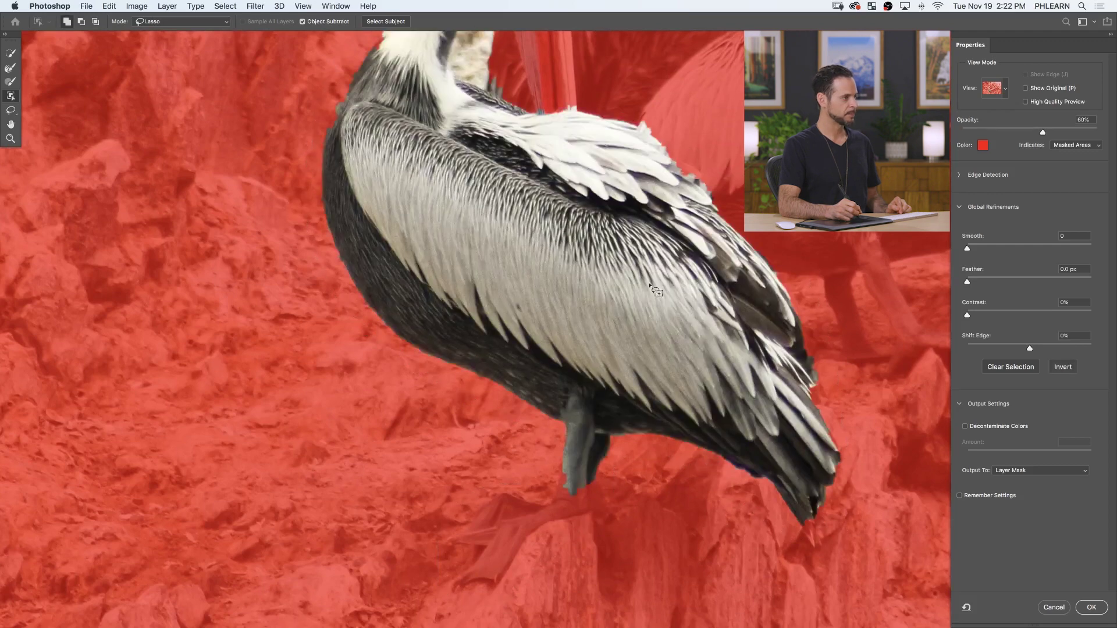
Zoom in on the pelican's head and lasso the neck's edges into the selection
drag(585, 314, 475, 546)
drag(536, 419, 520, 374)
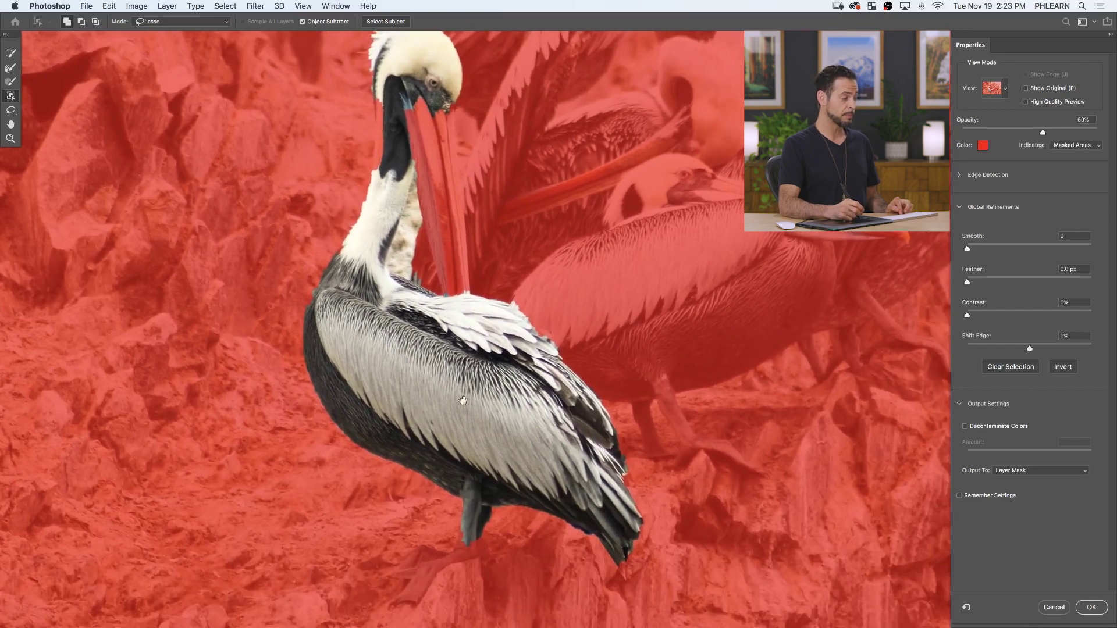
drag(410, 207, 445, 227)
drag(441, 256, 461, 451)
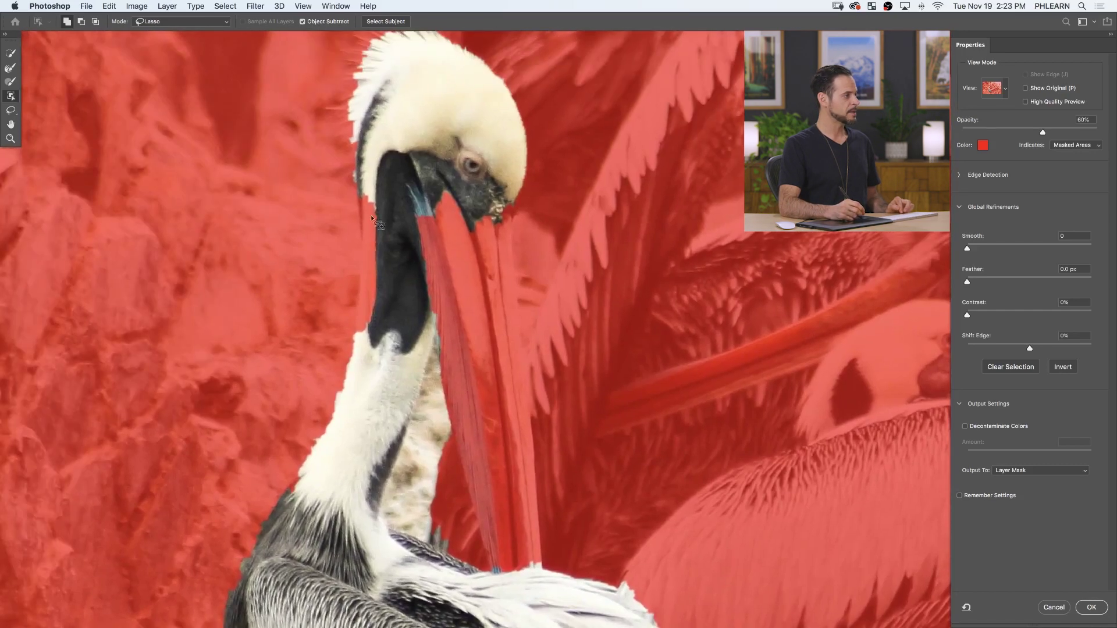
mouse_move(344, 200)
mouse_down()
mouse_move(363, 366)
mouse_move(403, 211)
mouse_move(401, 155)
mouse_up()
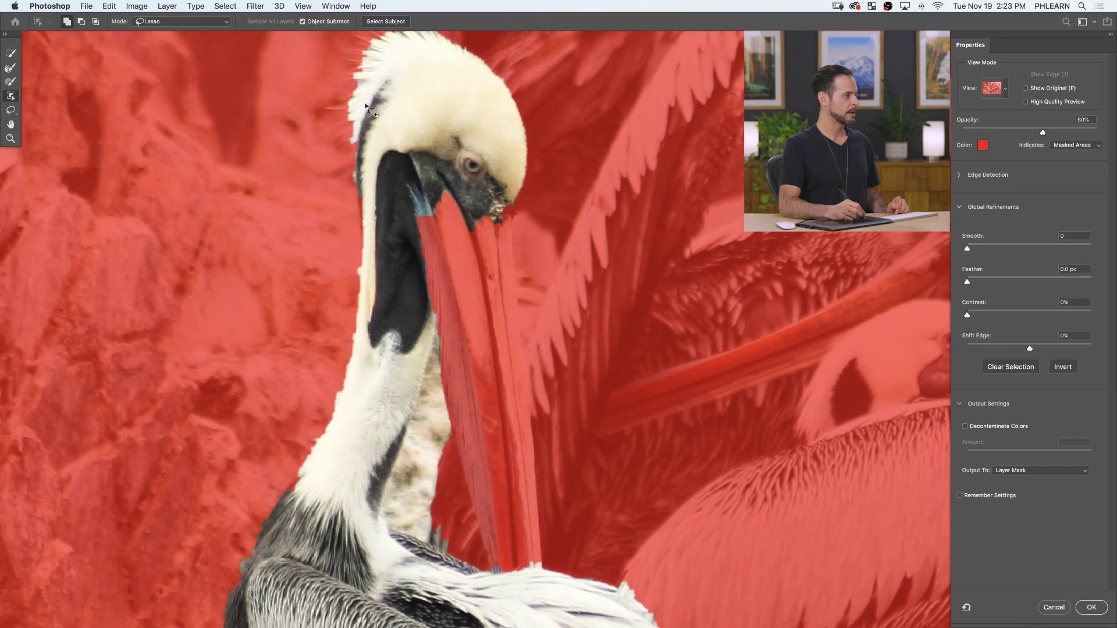
Lasso the head feathers, neck, pouch and the strip beside the bill into the selection
drag(388, 157, 379, 328)
mouse_move(457, 238)
mouse_down()
mouse_move(372, 185)
mouse_move(317, 266)
mouse_move(383, 314)
mouse_up()
drag(436, 350, 391, 199)
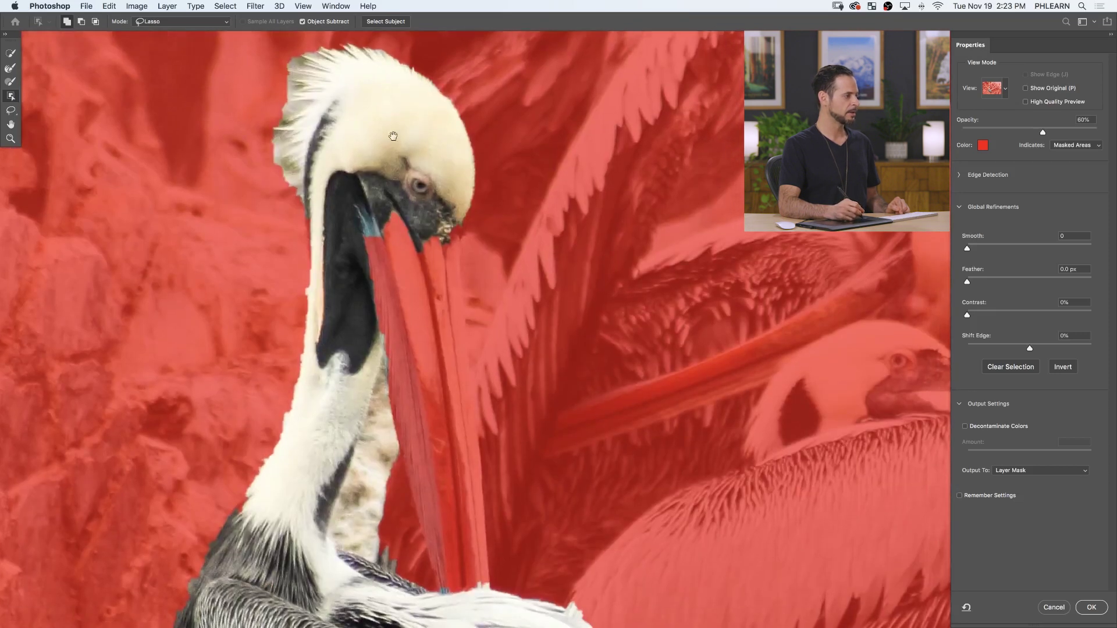
drag(343, 241, 398, 415)
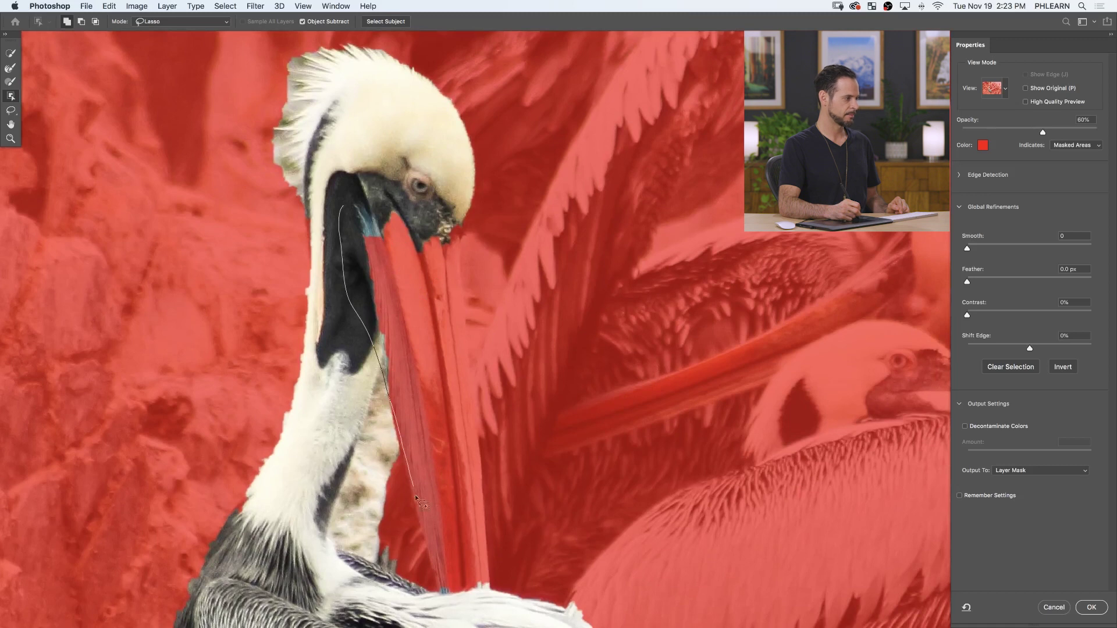
mouse_move(466, 602)
mouse_down()
mouse_move(496, 562)
mouse_move(446, 211)
mouse_move(401, 118)
mouse_move(401, 159)
mouse_up()
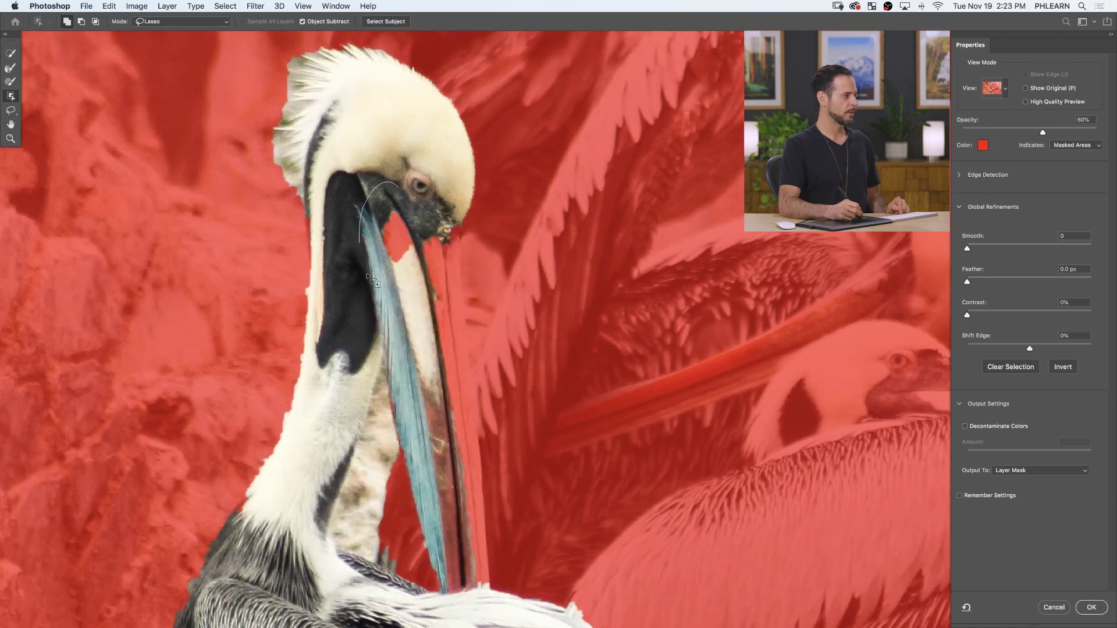
mouse_move(417, 234)
mouse_down()
mouse_move(437, 458)
mouse_move(481, 598)
mouse_up()
mouse_move(469, 274)
mouse_down()
mouse_move(452, 163)
mouse_move(454, 201)
mouse_up()
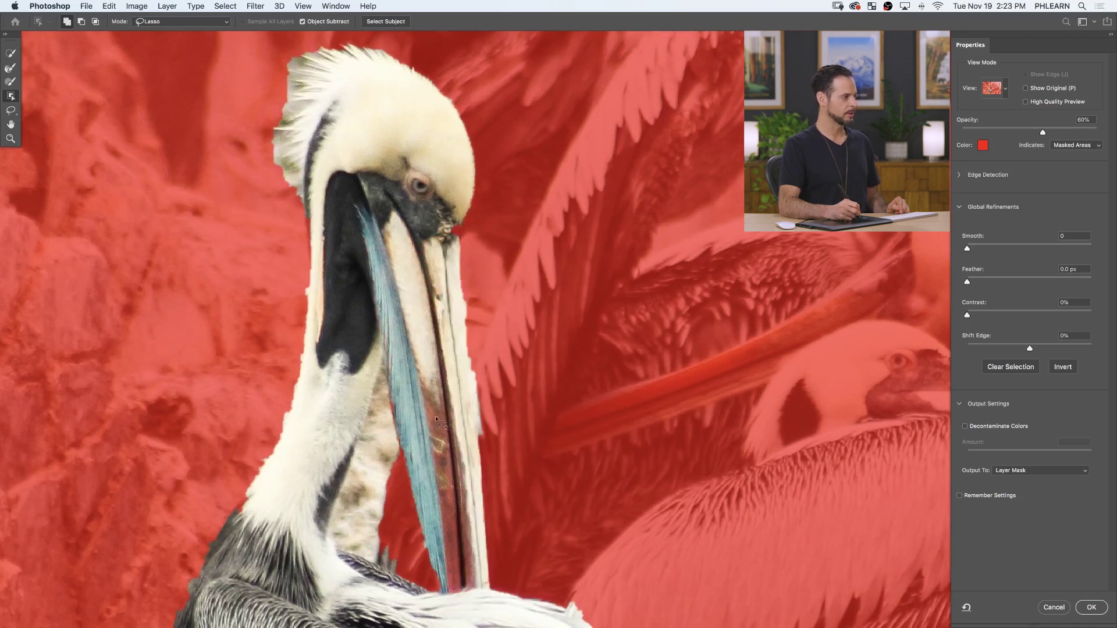
drag(442, 527, 468, 405)
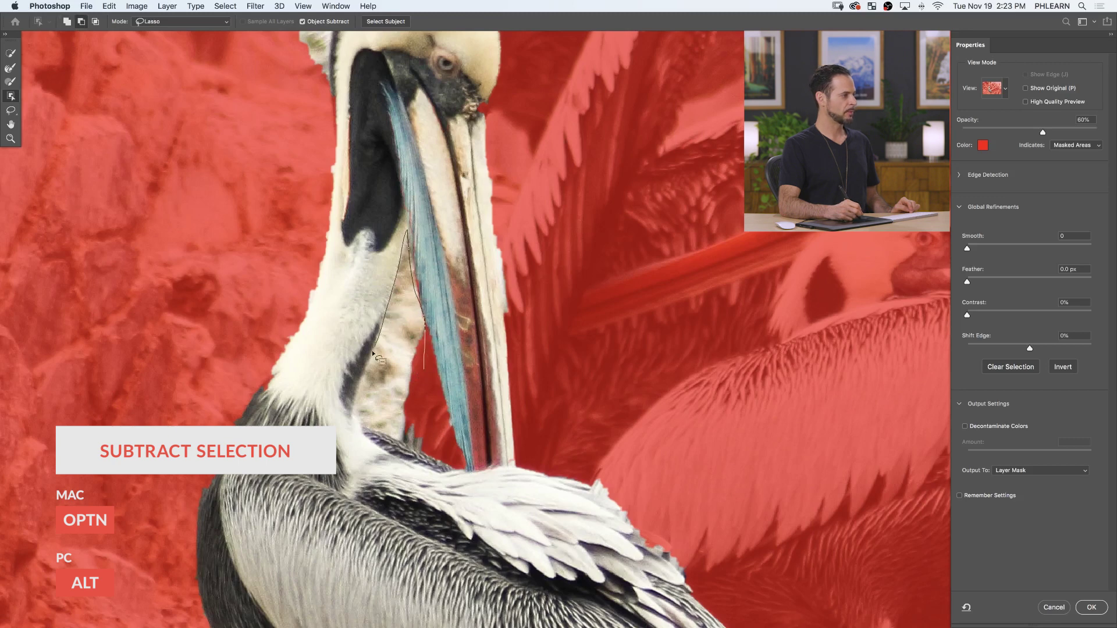
Subtract the background beside the pelican's neck and along the bill's edge from the selection
mouse_move(417, 442)
mouse_down()
mouse_move(458, 423)
mouse_move(419, 409)
mouse_up()
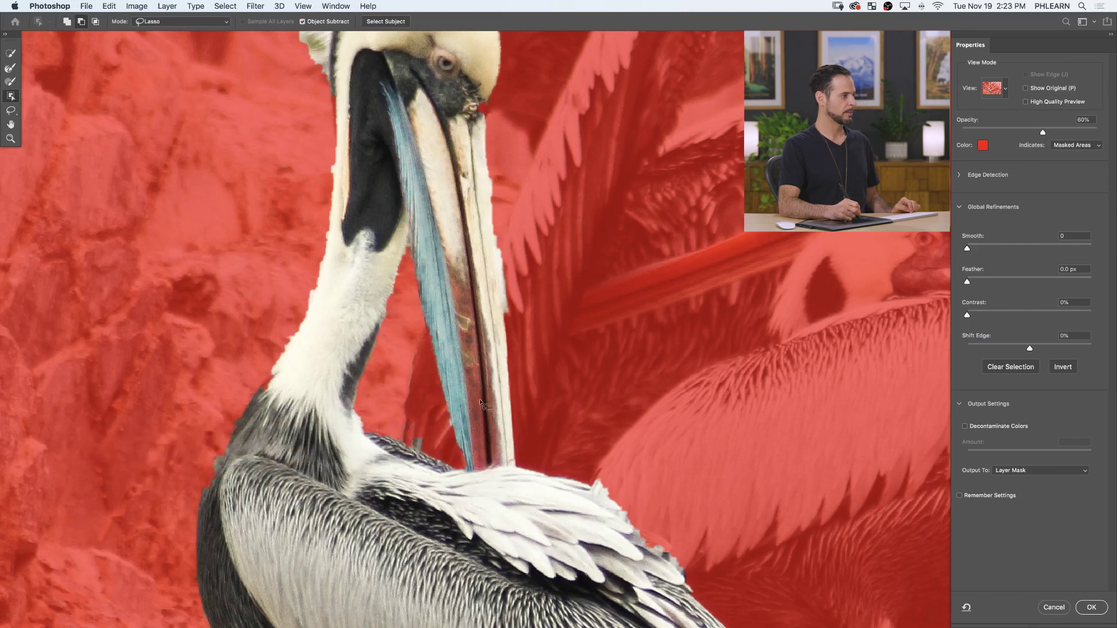
key(alt)
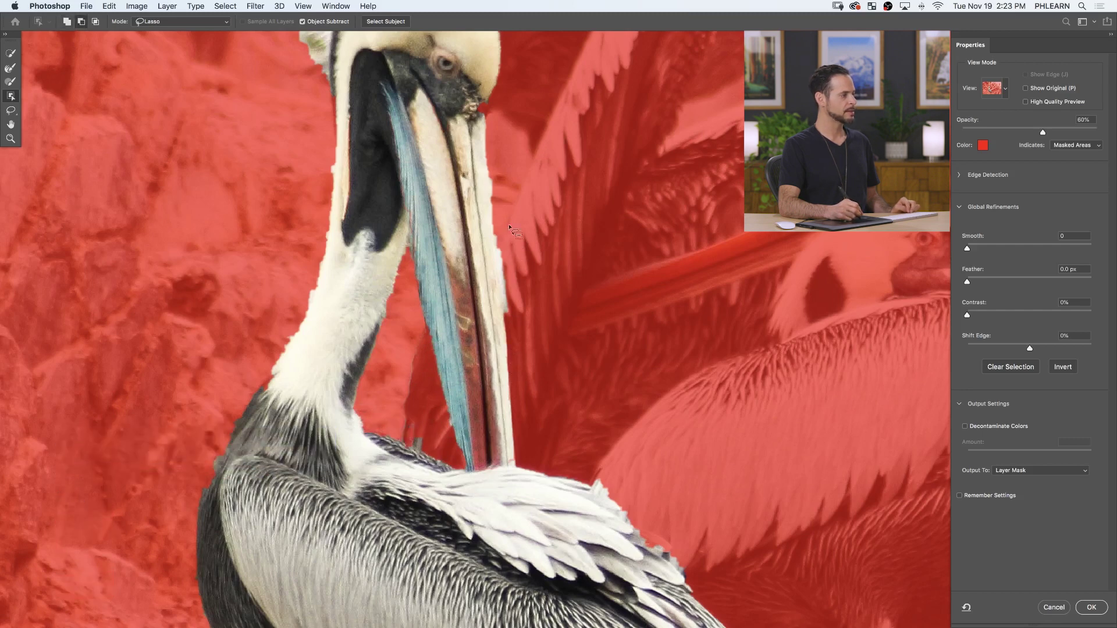
mouse_move(495, 251)
mouse_down()
mouse_move(494, 285)
mouse_move(526, 357)
mouse_up()
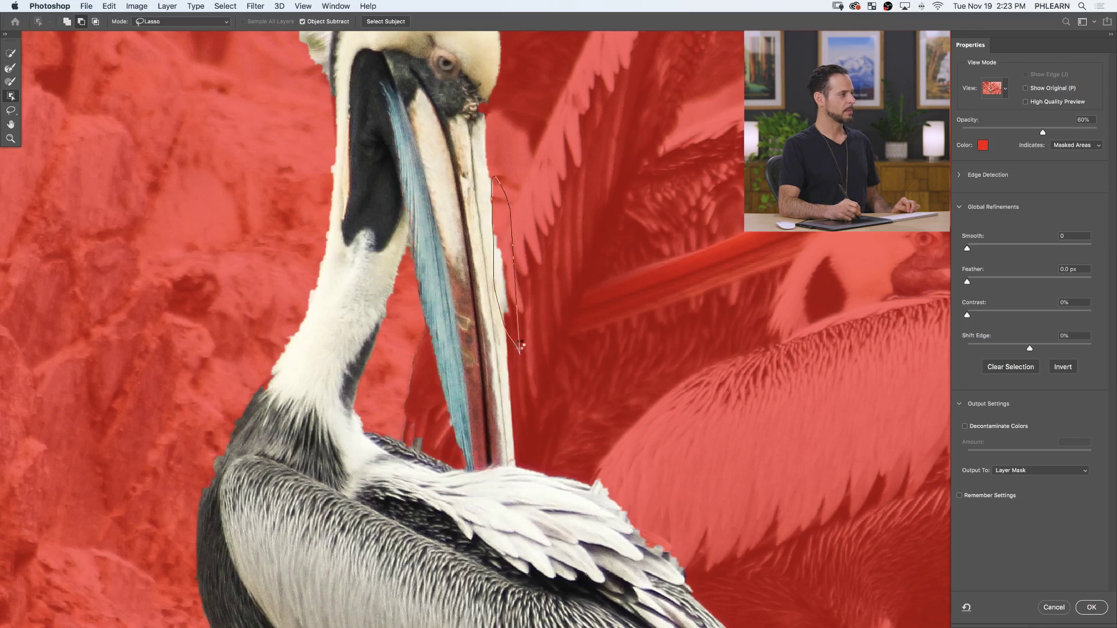
key(alt)
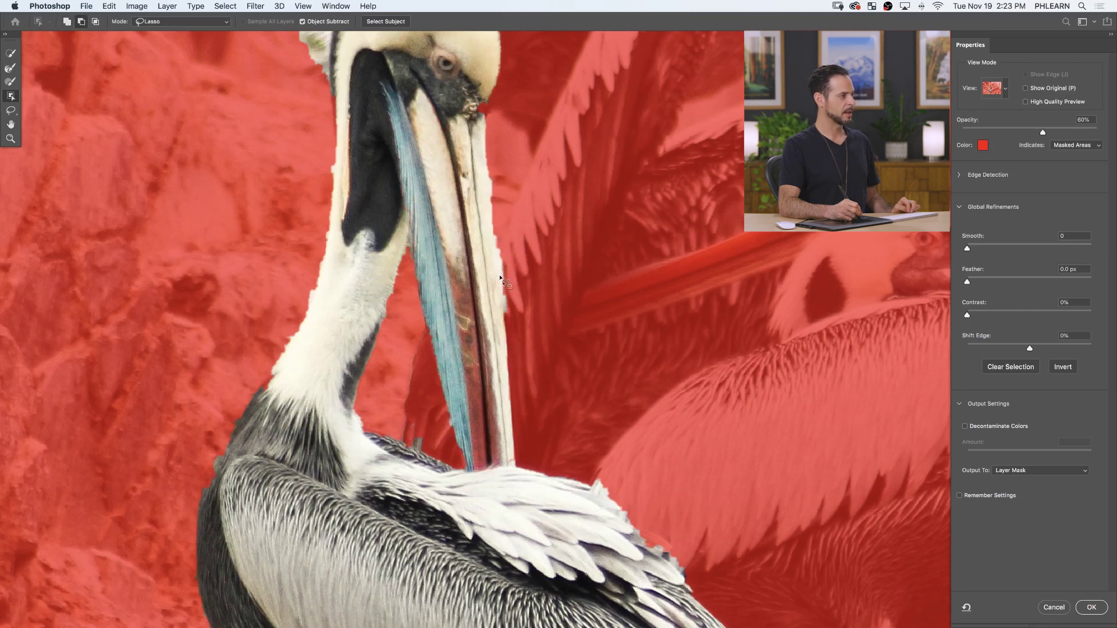
key(alt)
Lasso the front pelican's lower leg and foot to add them to the selection
drag(569, 482, 267, 484)
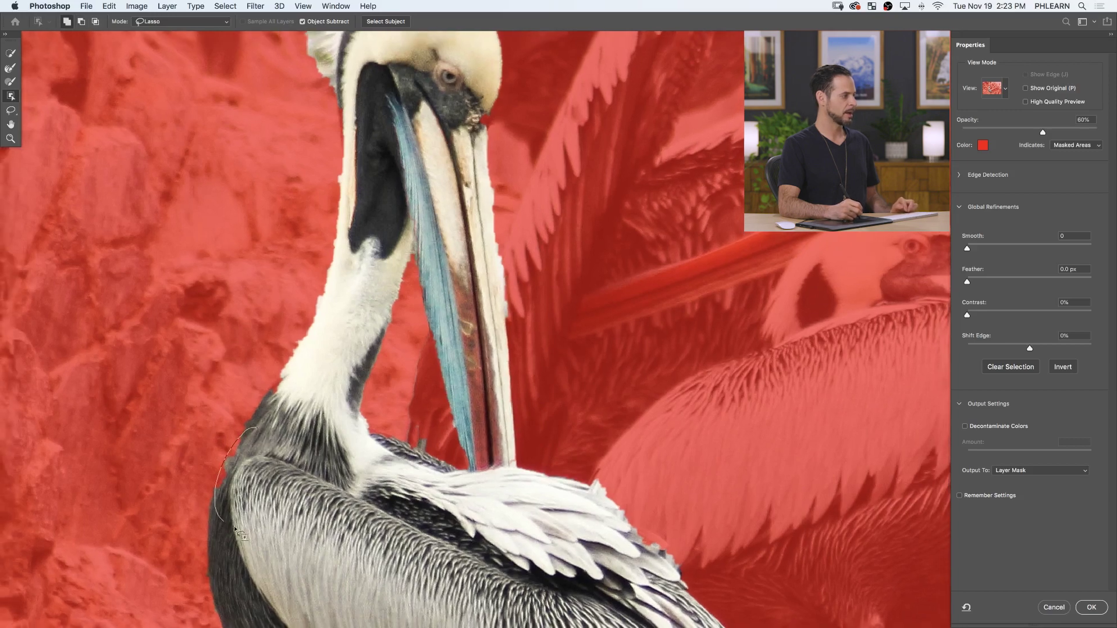
drag(357, 585, 317, 234)
mouse_move(441, 447)
mouse_down()
mouse_move(416, 312)
mouse_move(416, 159)
mouse_up()
drag(433, 326, 421, 394)
drag(480, 356, 482, 353)
mouse_move(373, 361)
mouse_down()
mouse_move(285, 421)
mouse_move(393, 441)
mouse_up()
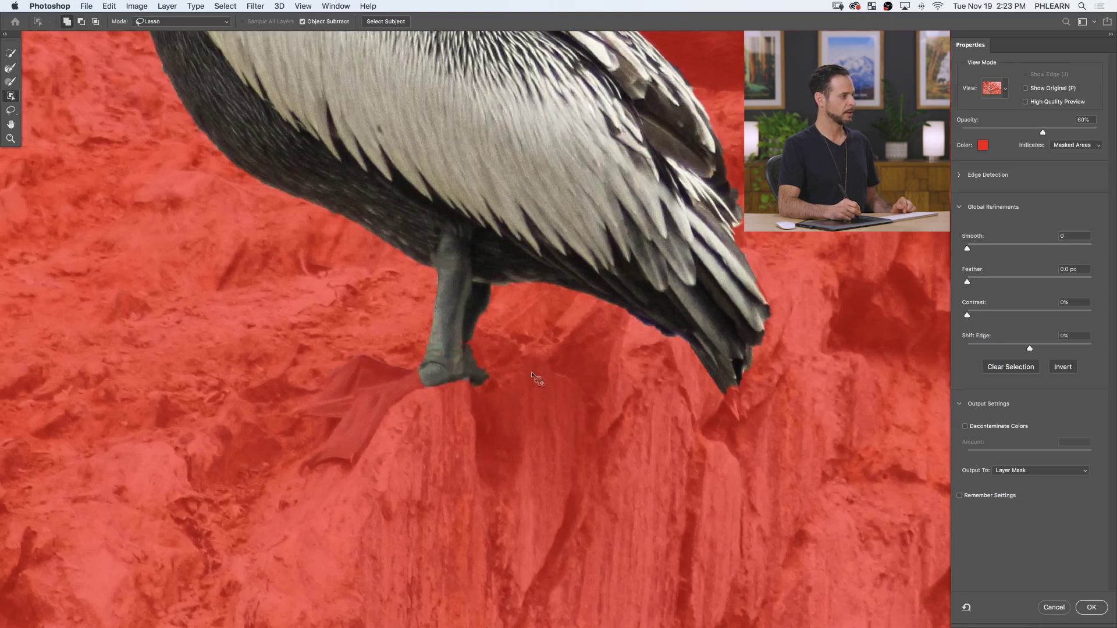
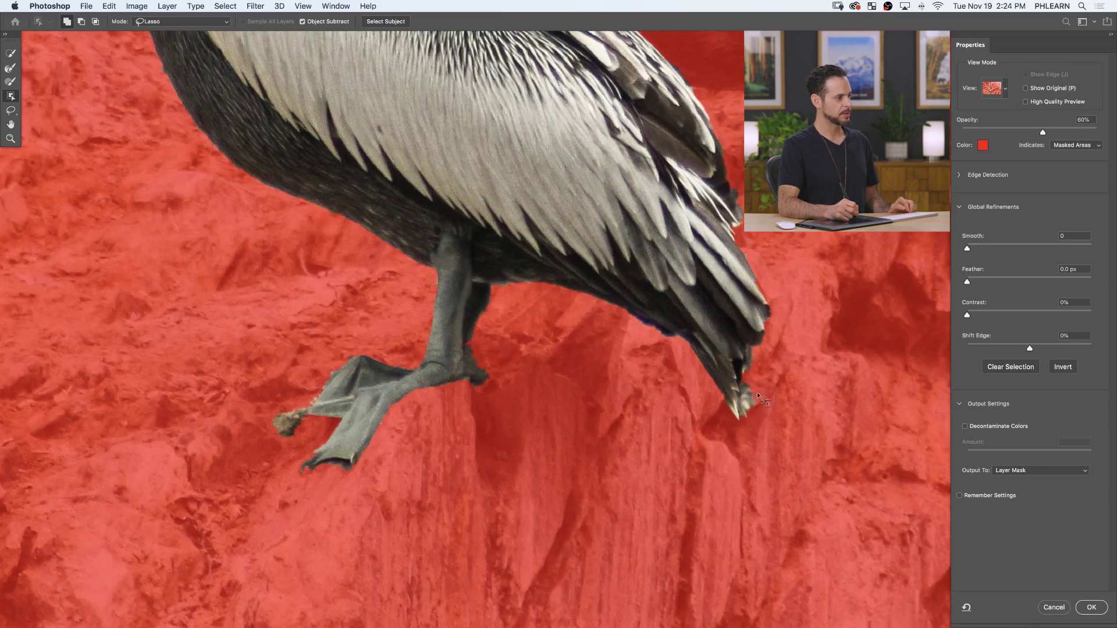
Switch to subtracting from the selection at the pelican's tail tip and fit the image on screen
key(alt)
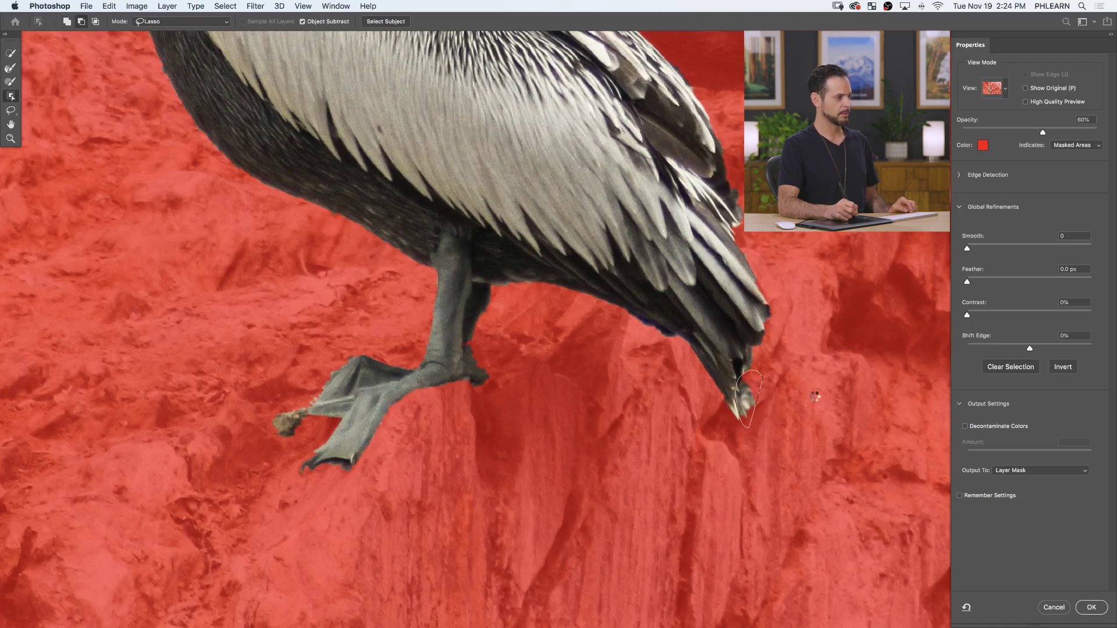
key(super+0)
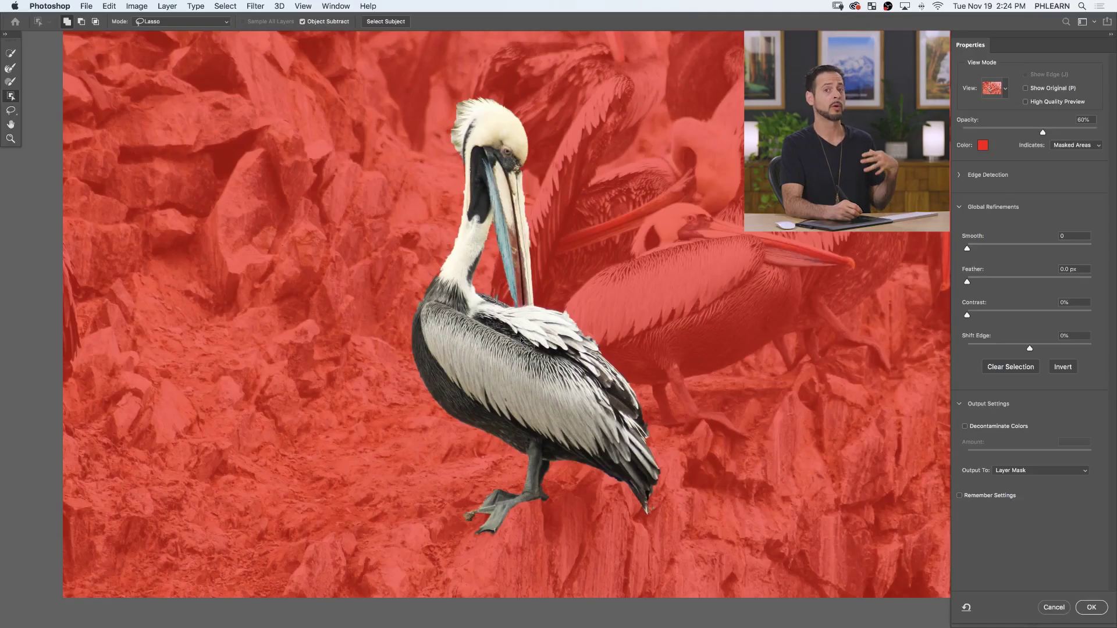
Check the pelican's bill and neck edges up close, then output the selection as a layer mask
super+click(528, 221)
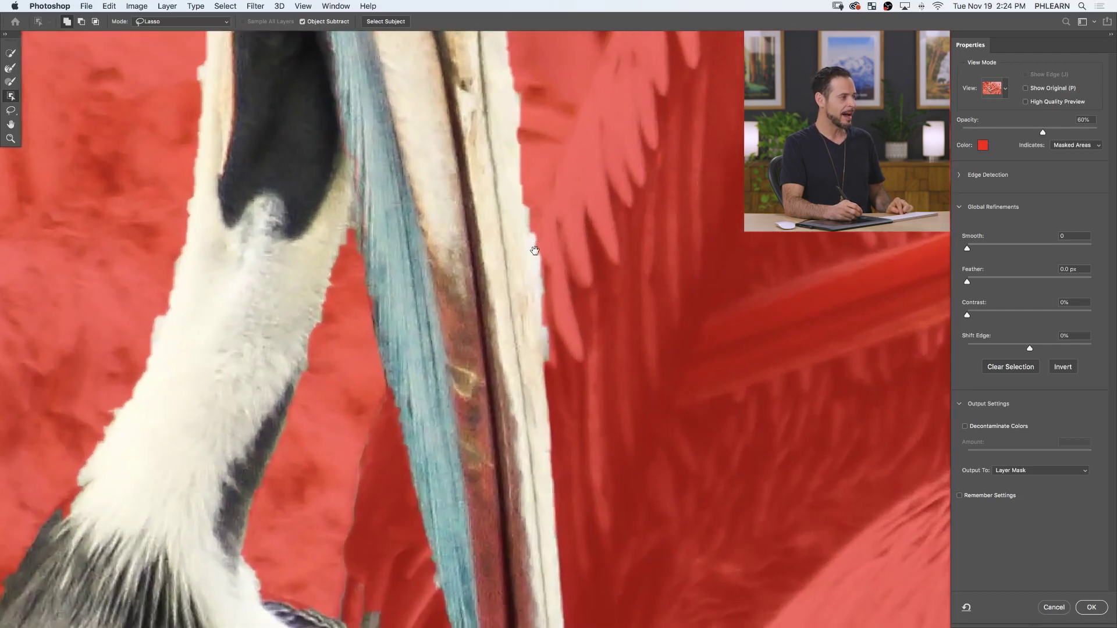
drag(499, 419, 493, 242)
mouse_move(515, 308)
mouse_down()
mouse_move(506, 391)
mouse_move(503, 351)
mouse_move(510, 515)
mouse_up()
drag(504, 281, 508, 390)
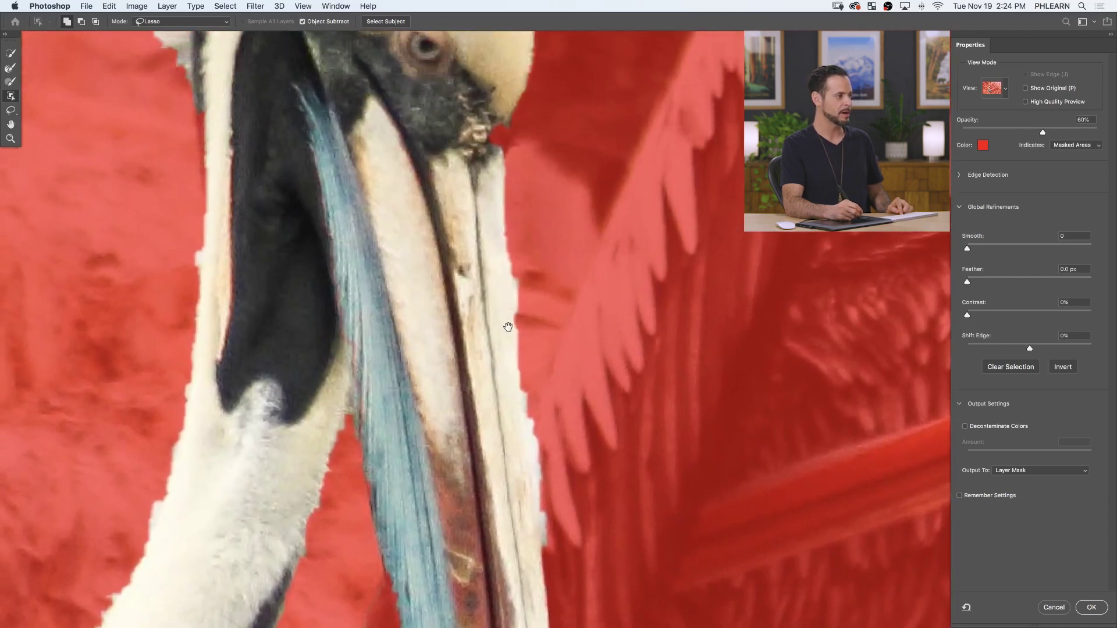
drag(519, 426, 405, 467)
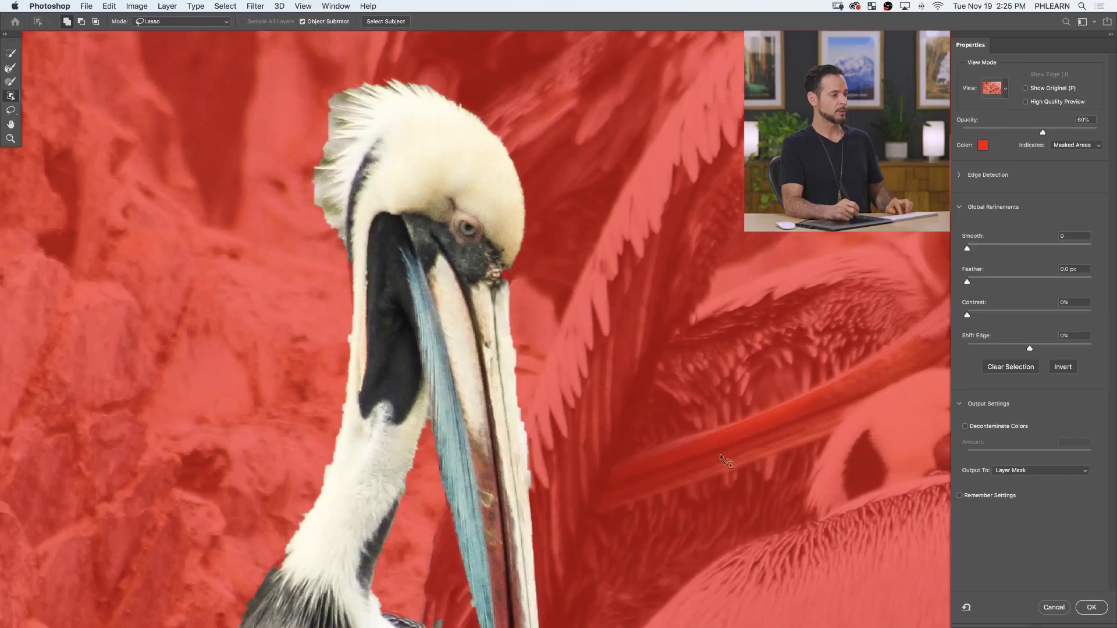
drag(720, 458, 611, 483)
drag(669, 477, 602, 325)
click(1091, 608)
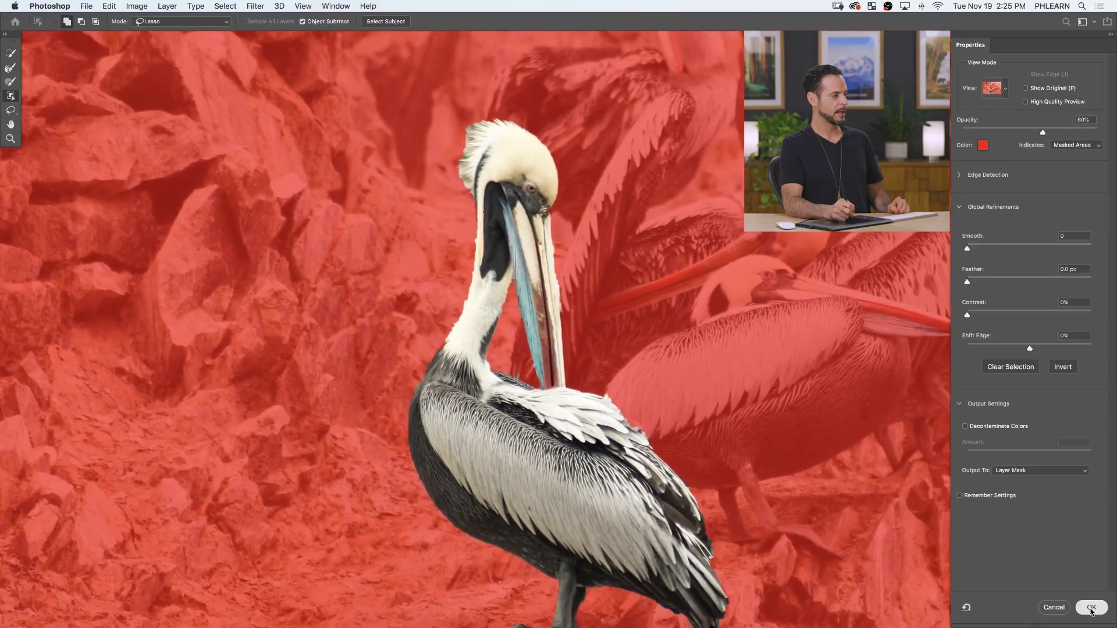
Lower the pelican mask's density to 43% in the Properties panel
drag(579, 262, 641, 223)
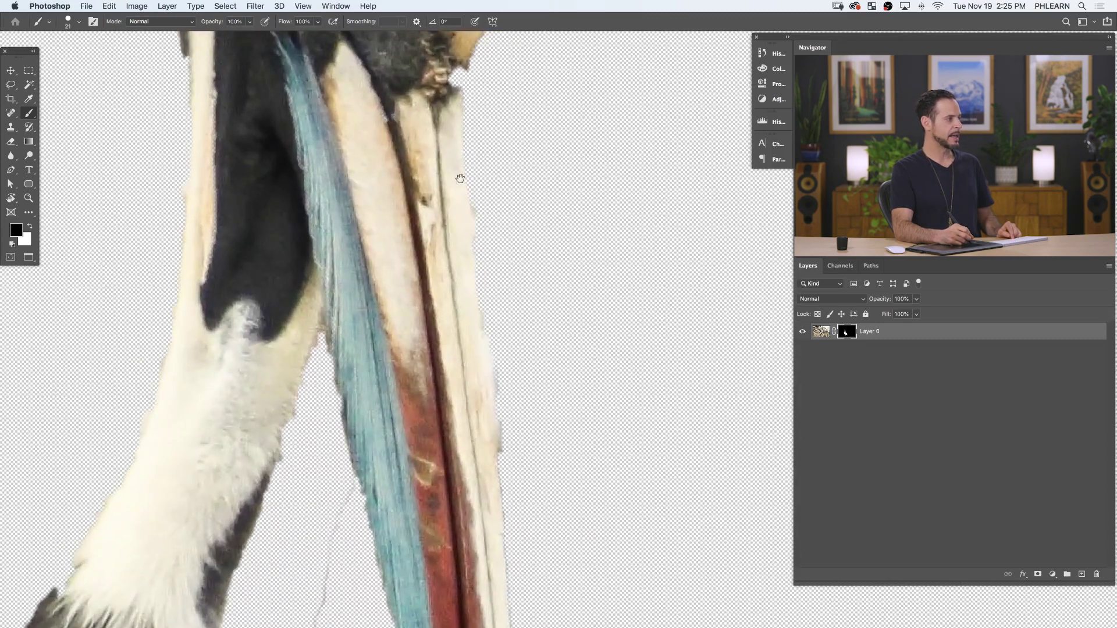
drag(502, 235, 541, 326)
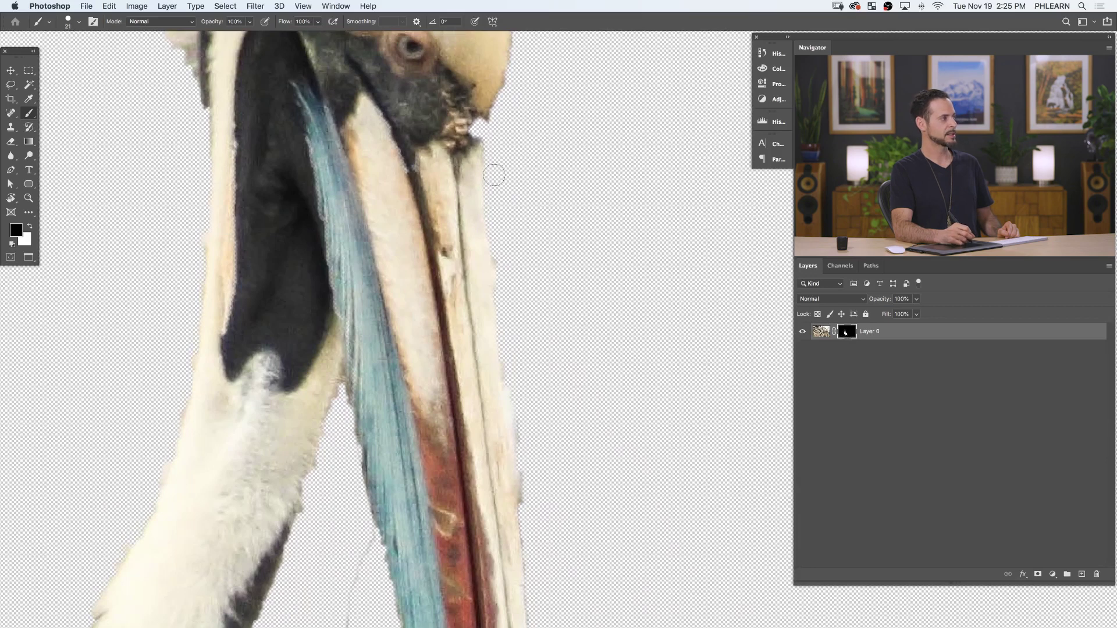
click(323, 8)
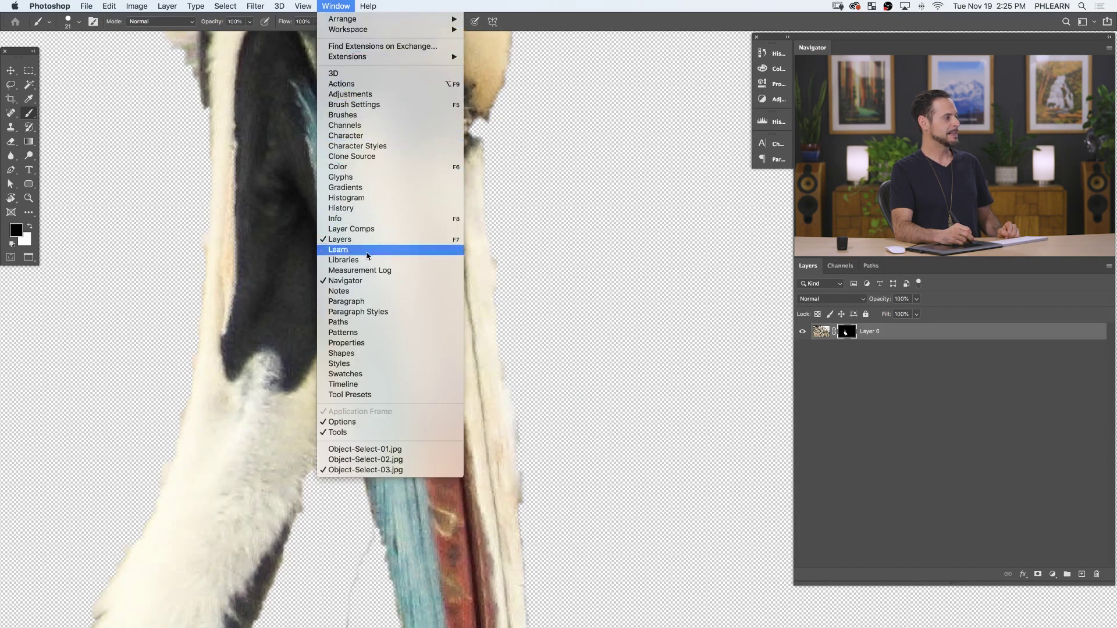
click(376, 344)
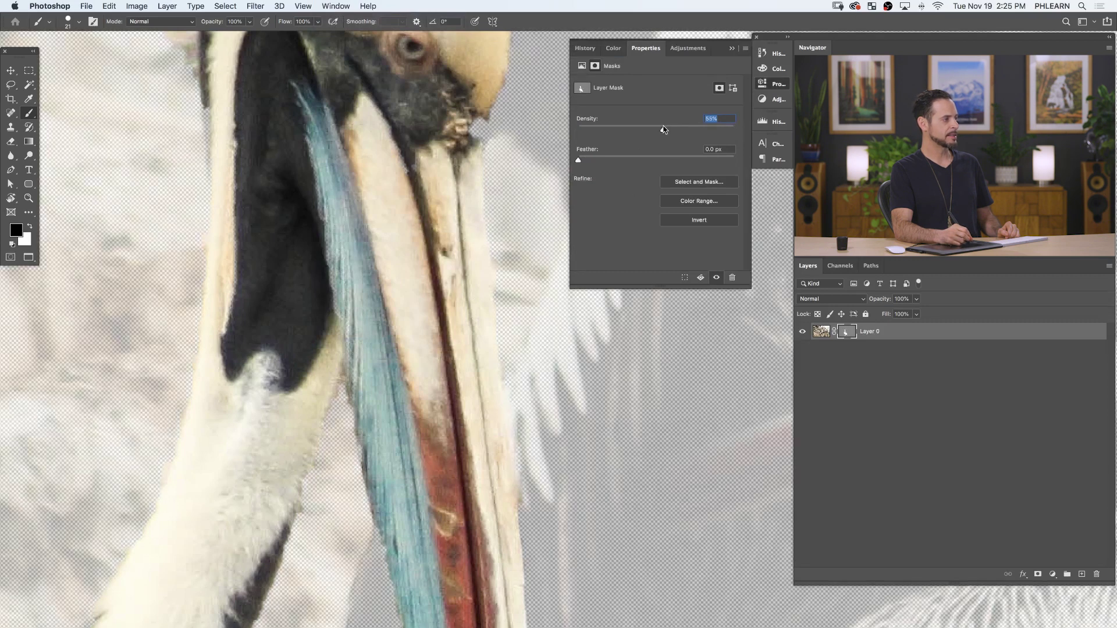
drag(659, 127, 644, 127)
Frame the pelican's beak and neck with the Pen tool ready for tracing
drag(507, 368, 389, 279)
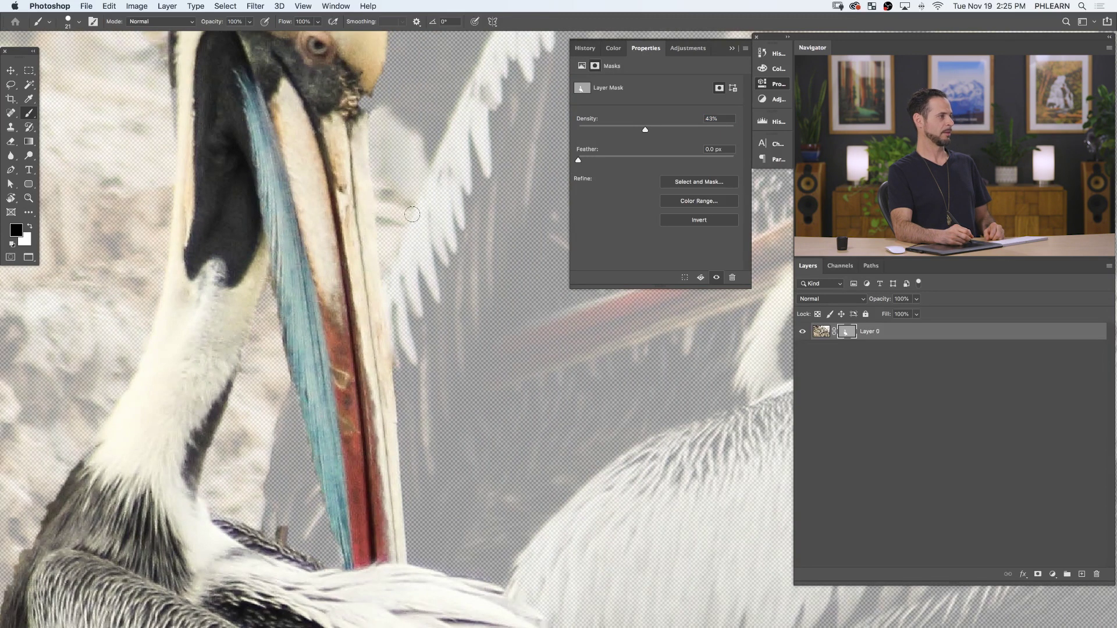
drag(327, 211, 382, 351)
drag(418, 471, 380, 293)
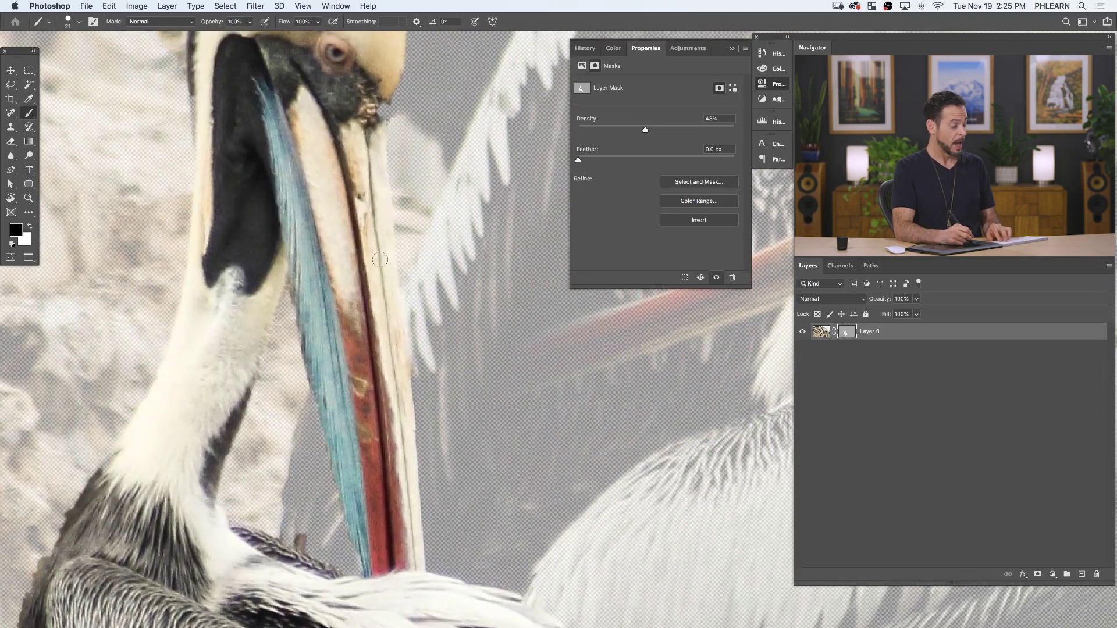
key(p)
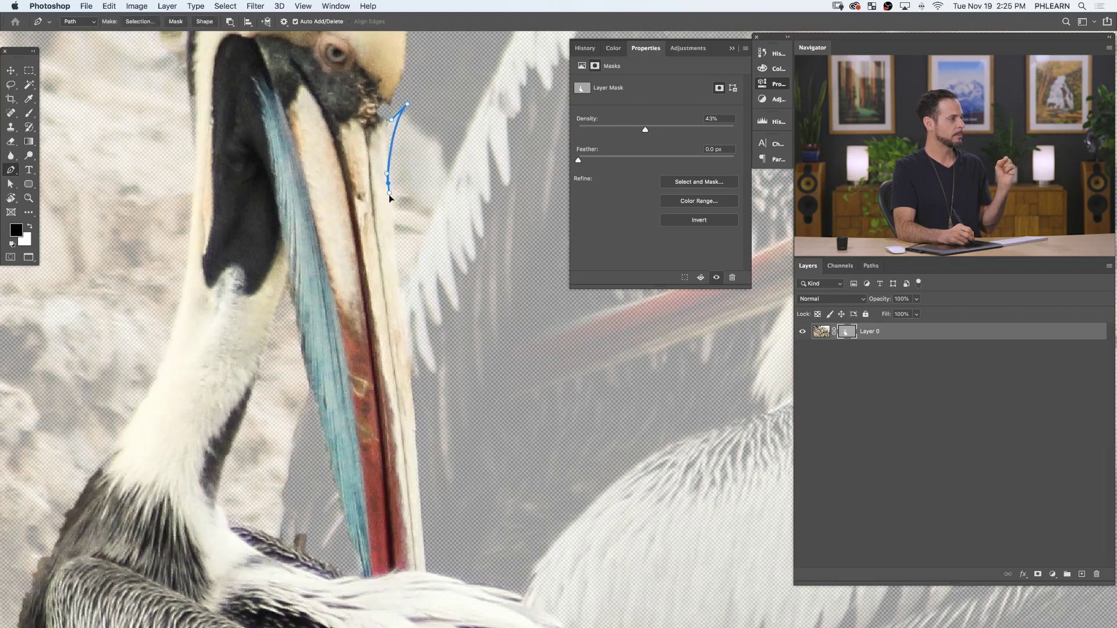
Close the pen path along the bill edge and make it a selection with 0.4-pixel feather
drag(413, 457, 418, 489)
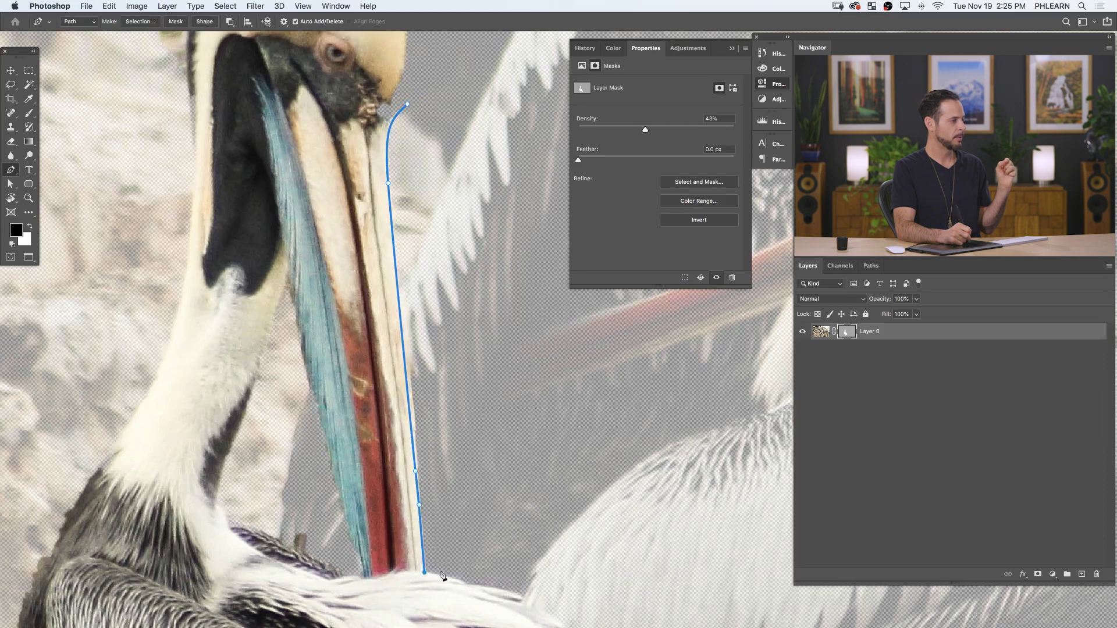
click(519, 482)
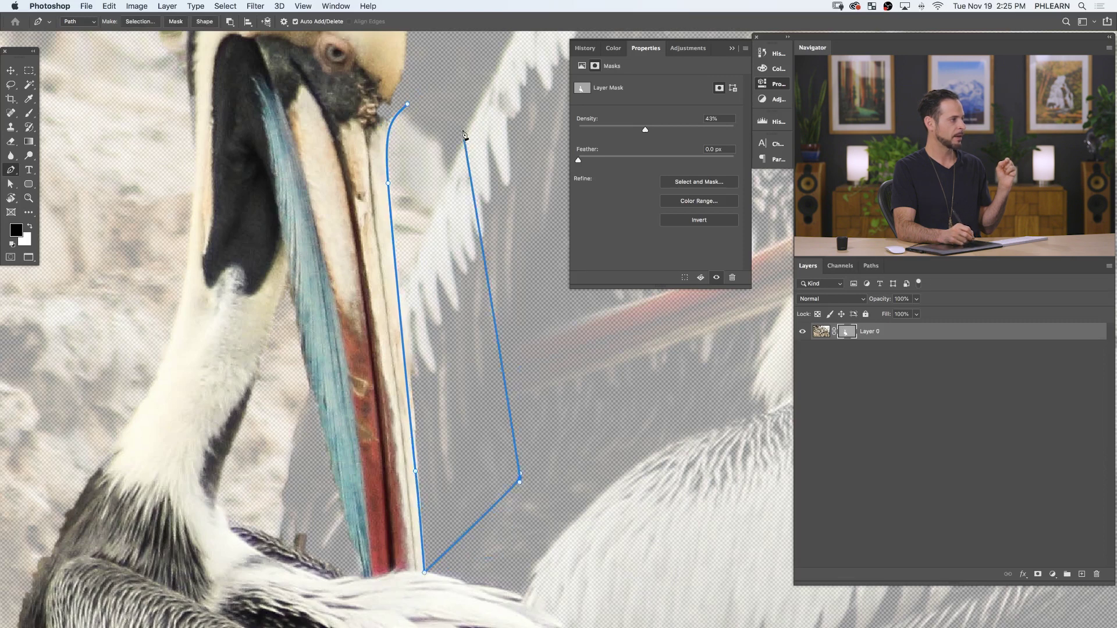
right_click(434, 123)
click(466, 167)
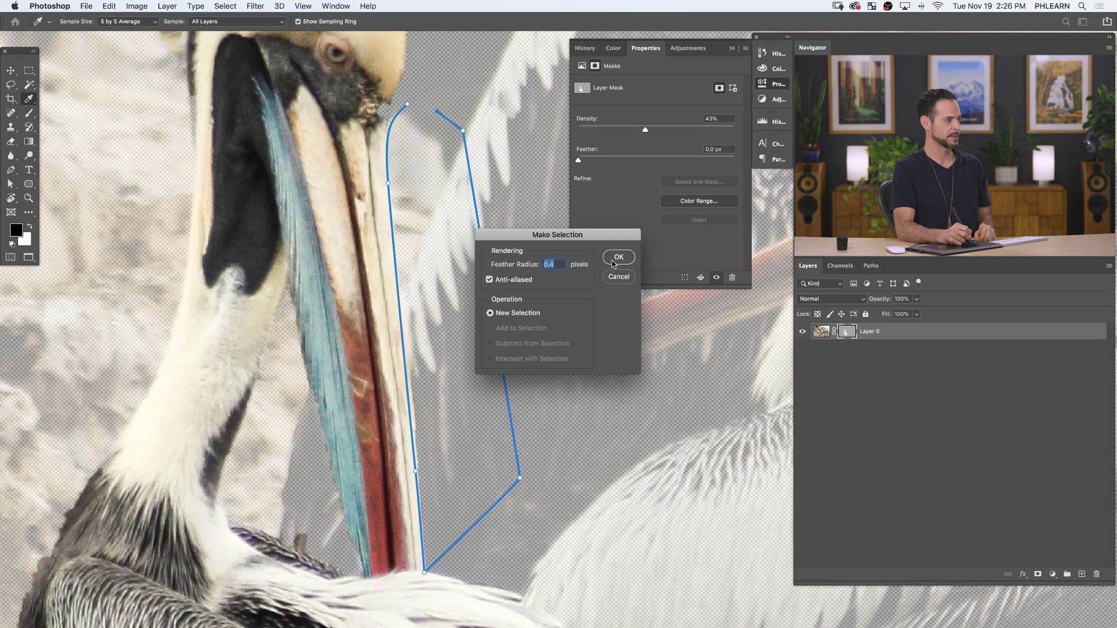
click(617, 257)
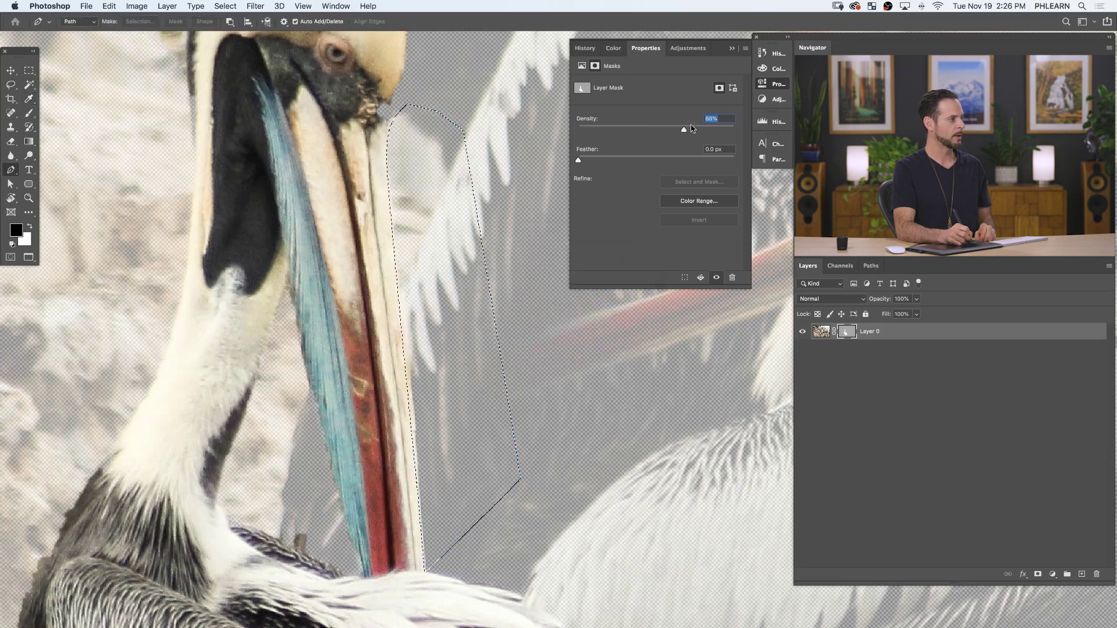
Restore mask density to 100%, fill the selection and its inverse with black, then deselect
drag(747, 123, 747, 126)
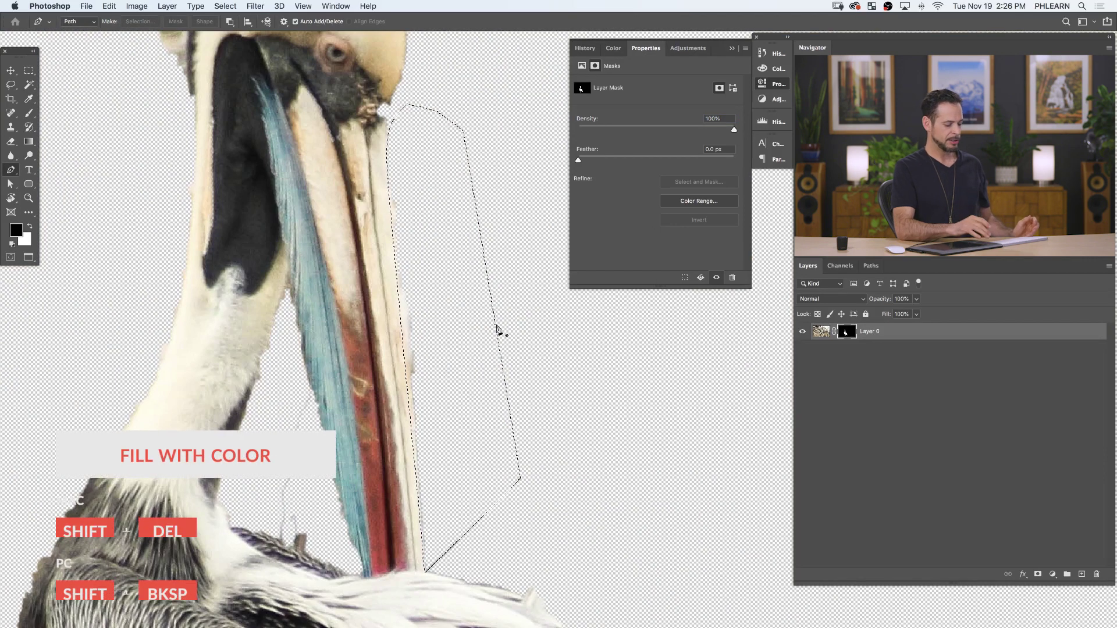
key(shift+BackSpace)
click(625, 260)
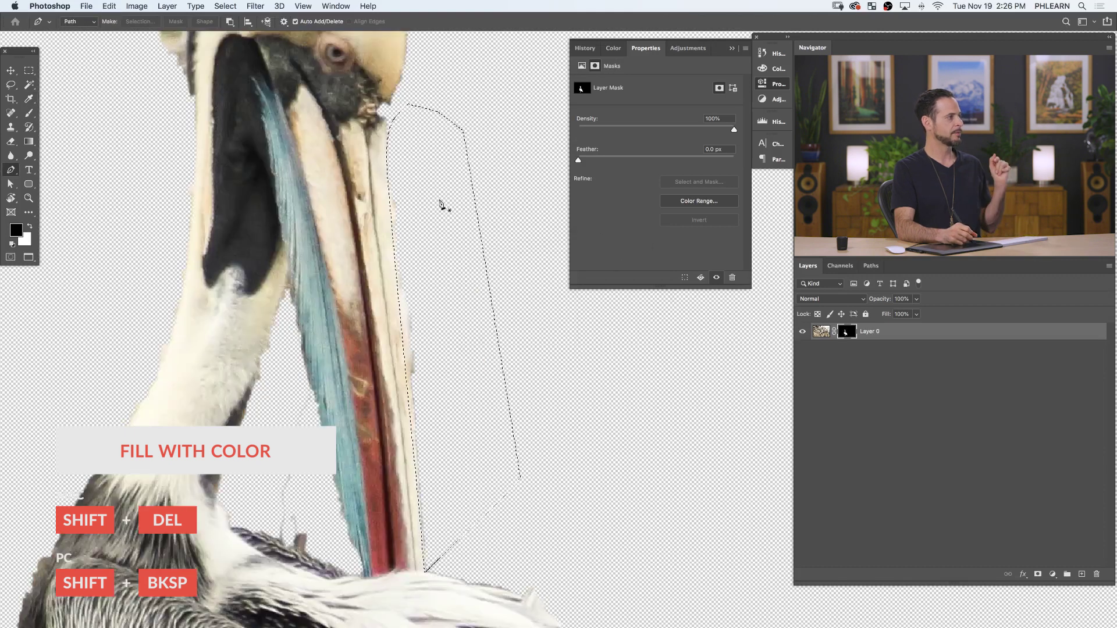
click(226, 7)
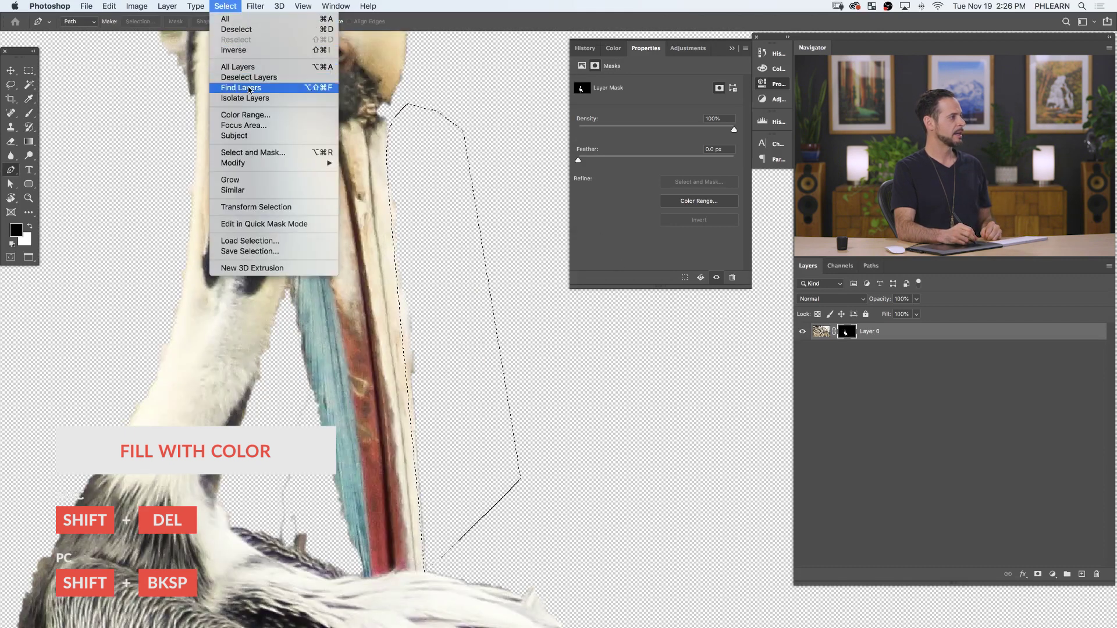
click(244, 51)
key(shift+BackSpace)
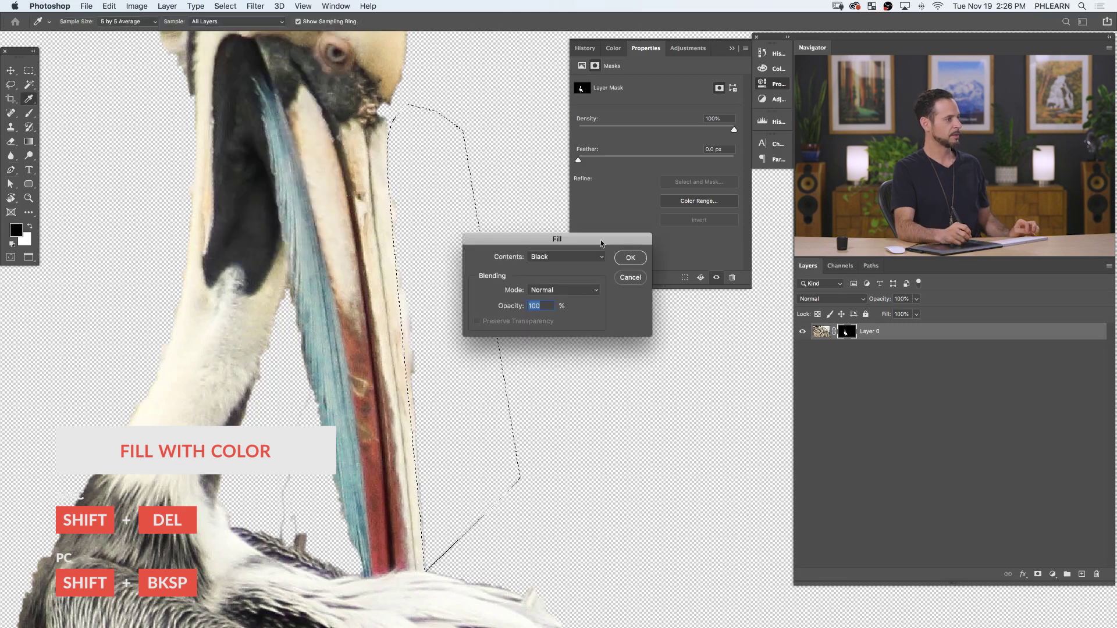
click(642, 261)
key(super+d)
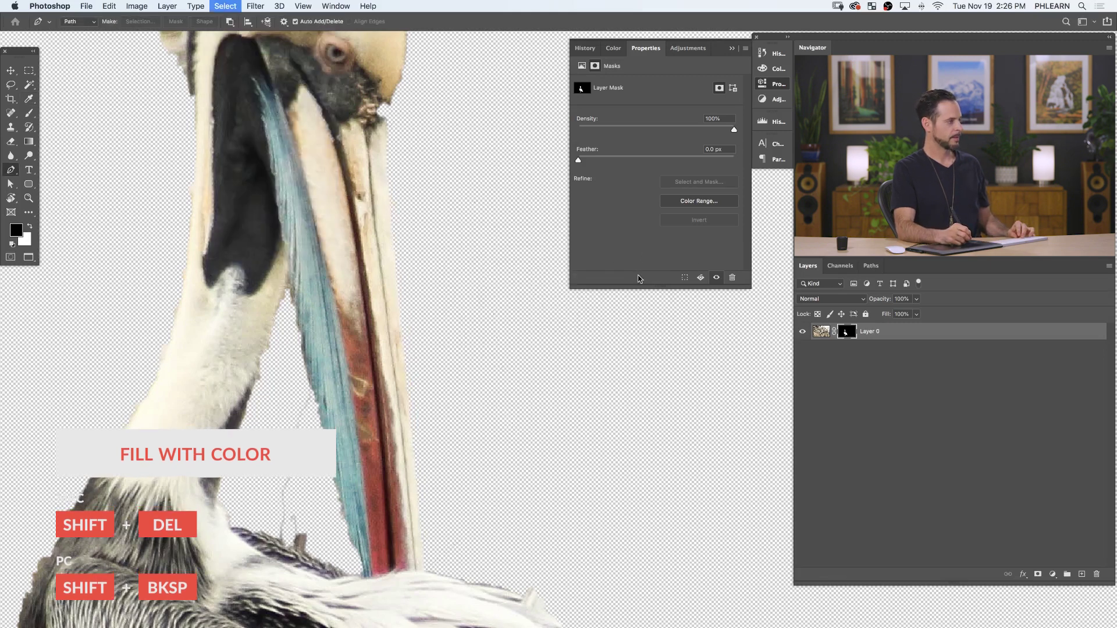
Inspect the layer mask on its own across the legs, neck and triangular gap, then return to normal view
alt+click(847, 331)
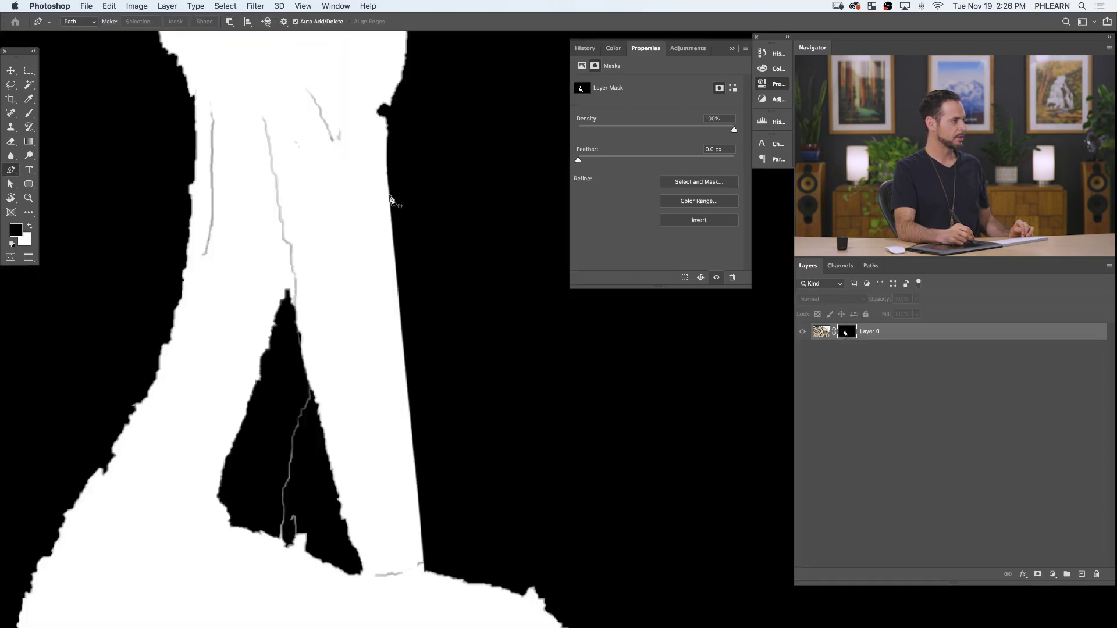
drag(345, 534, 368, 169)
drag(140, 285, 198, 78)
drag(333, 353, 53, 202)
drag(488, 421, 407, 400)
drag(360, 323, 320, 446)
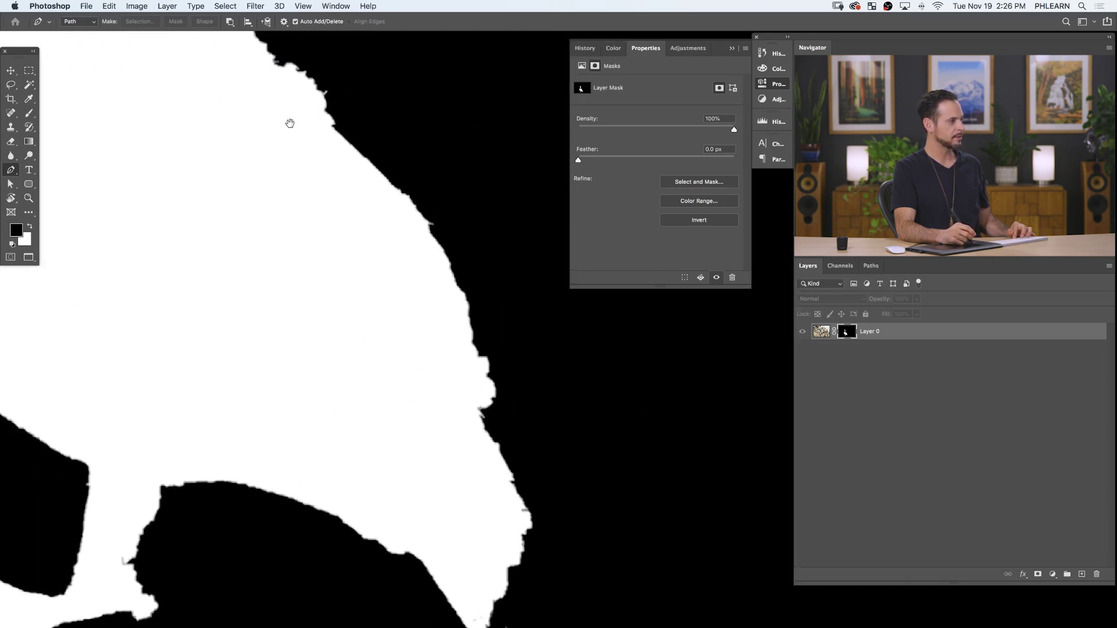
drag(314, 257, 419, 523)
drag(301, 396, 405, 620)
drag(330, 430, 373, 471)
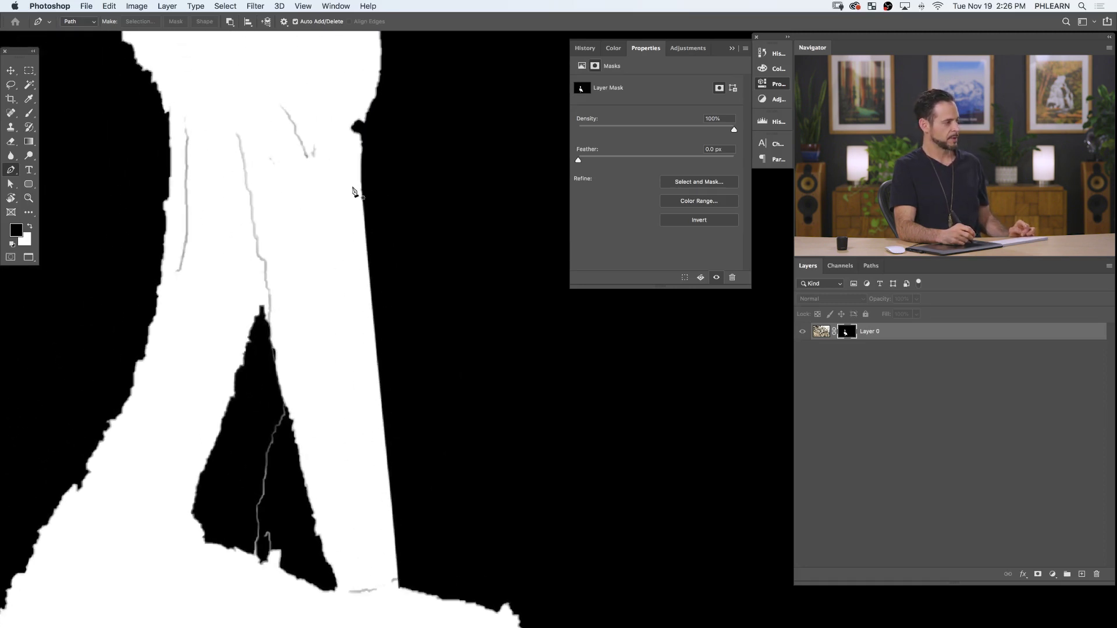
alt+click(847, 332)
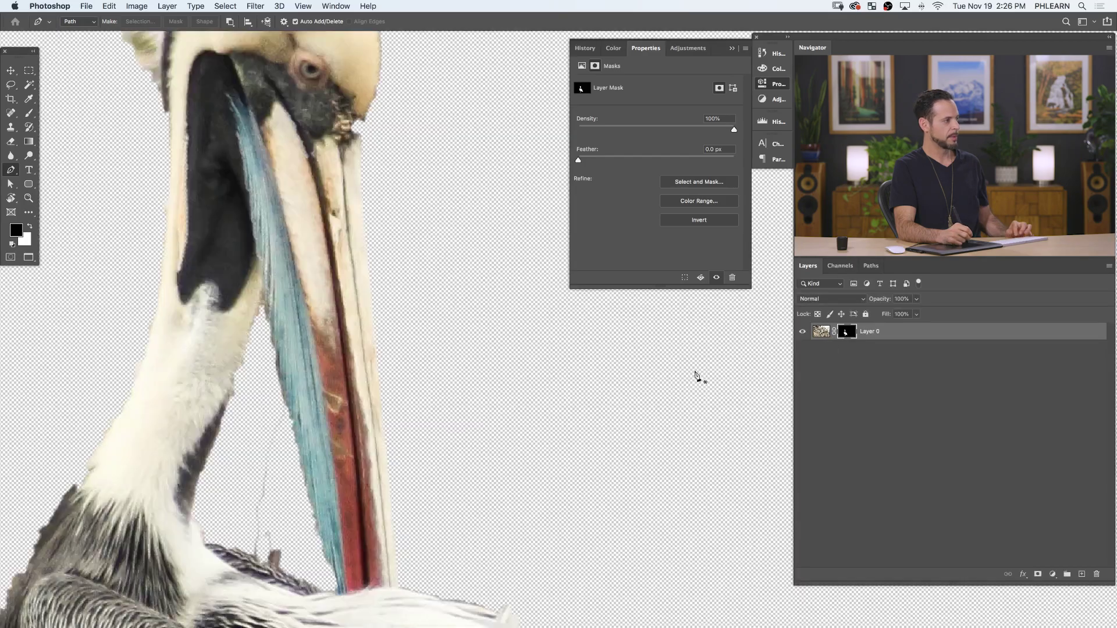
Zoom out on the pelican, then bring up the Object-Select-03.jpg woman photo fitted to the window
alt+click(577, 411)
alt+click(568, 469)
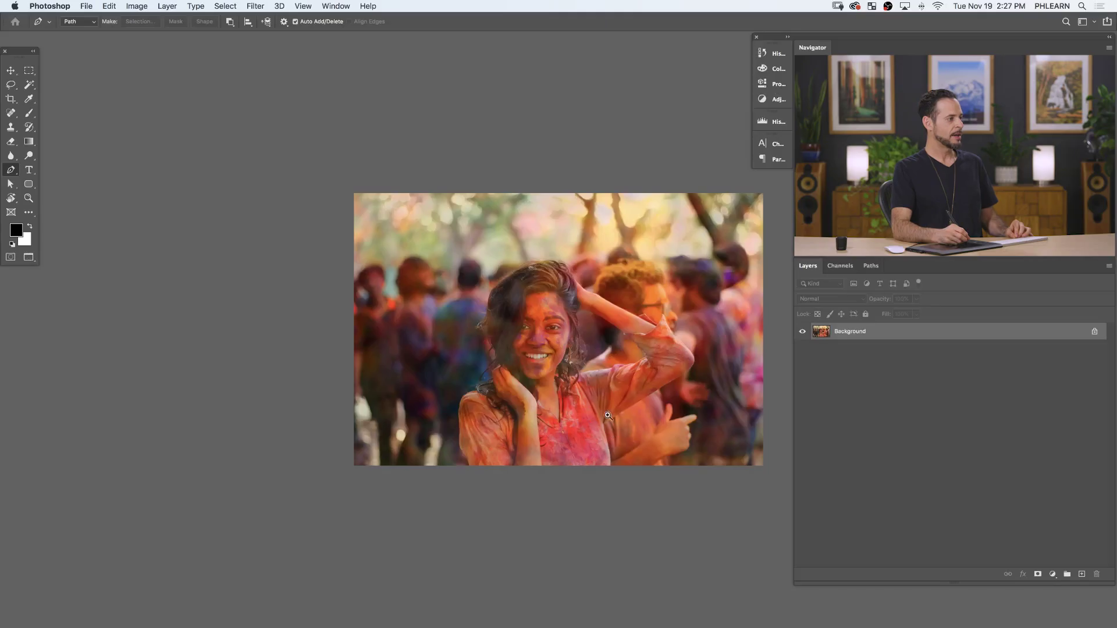
key(super+0)
drag(572, 452, 546, 449)
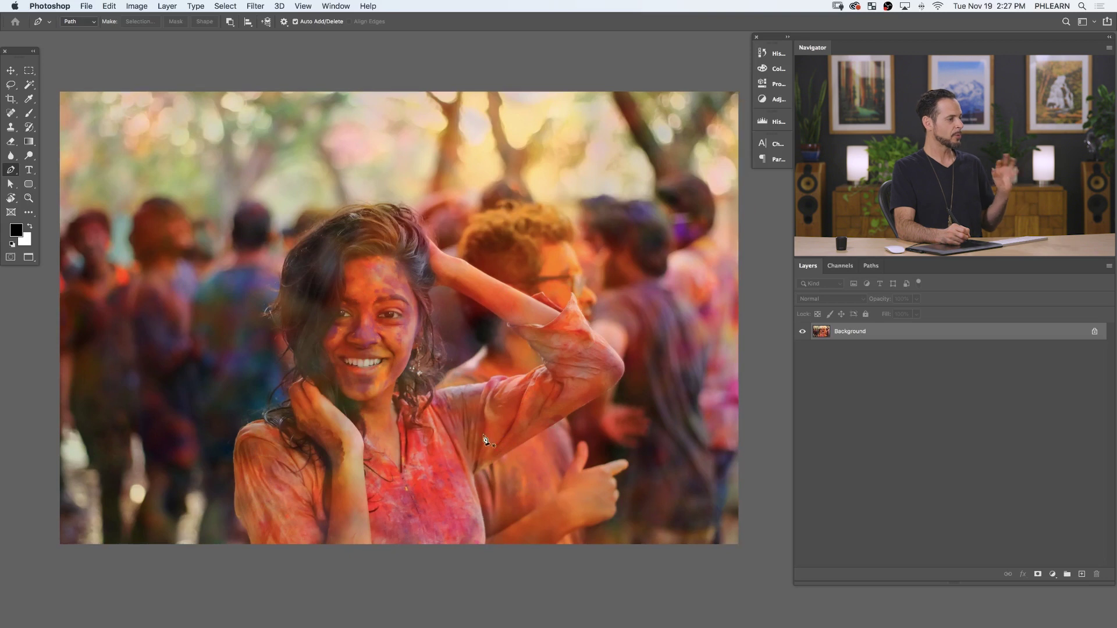
In Select and Mask, box-select the woman with the Object Selection tool in Rectangle mode
click(223, 8)
click(230, 155)
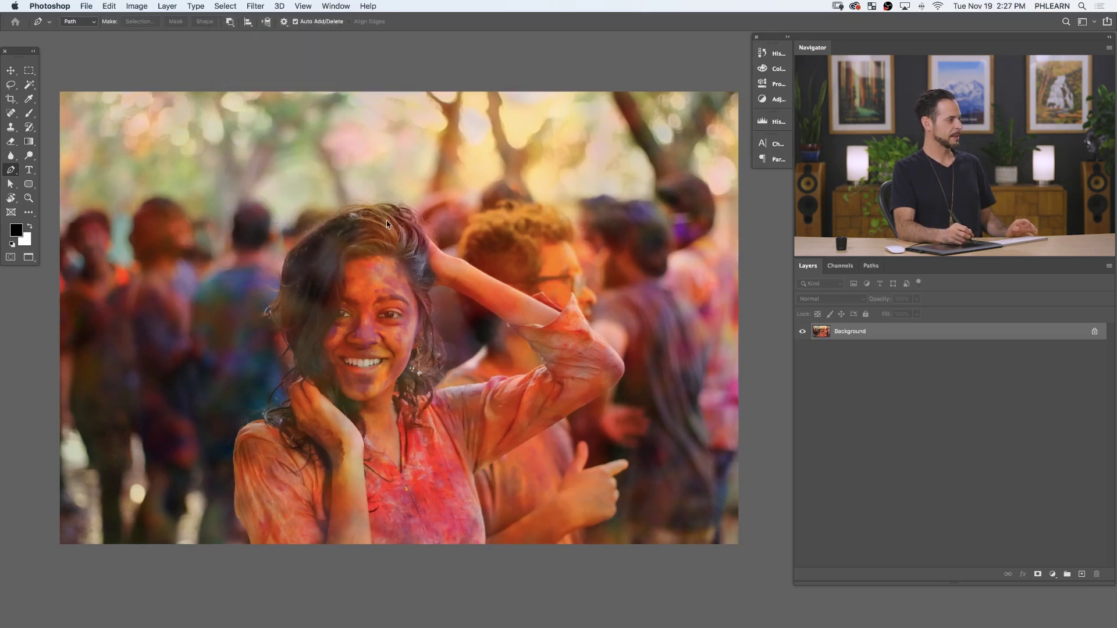
key(w)
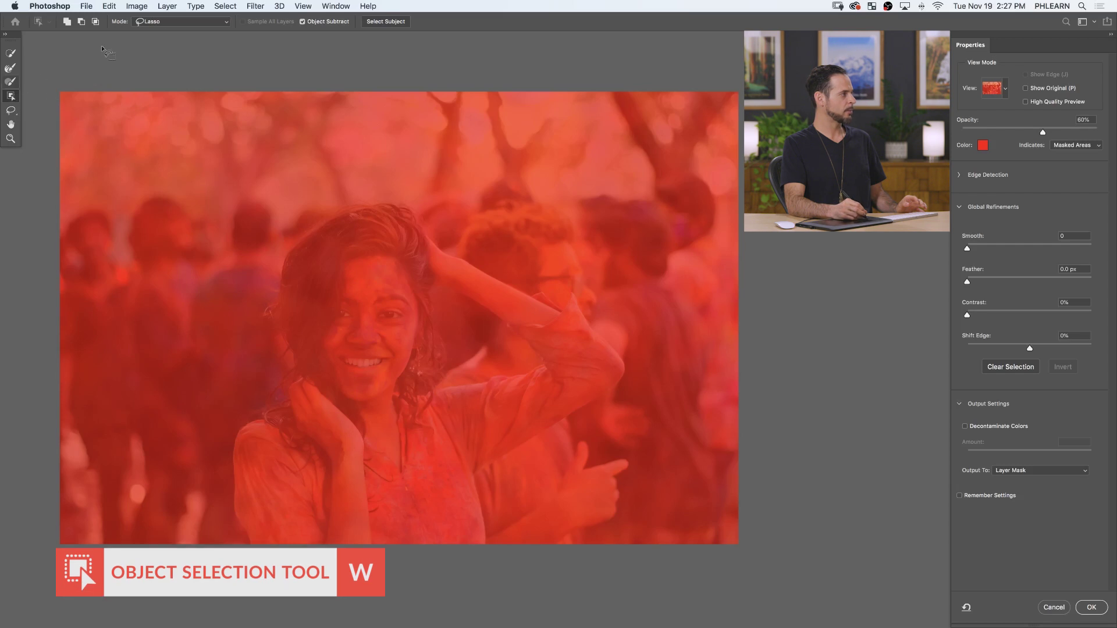
click(165, 22)
click(170, 13)
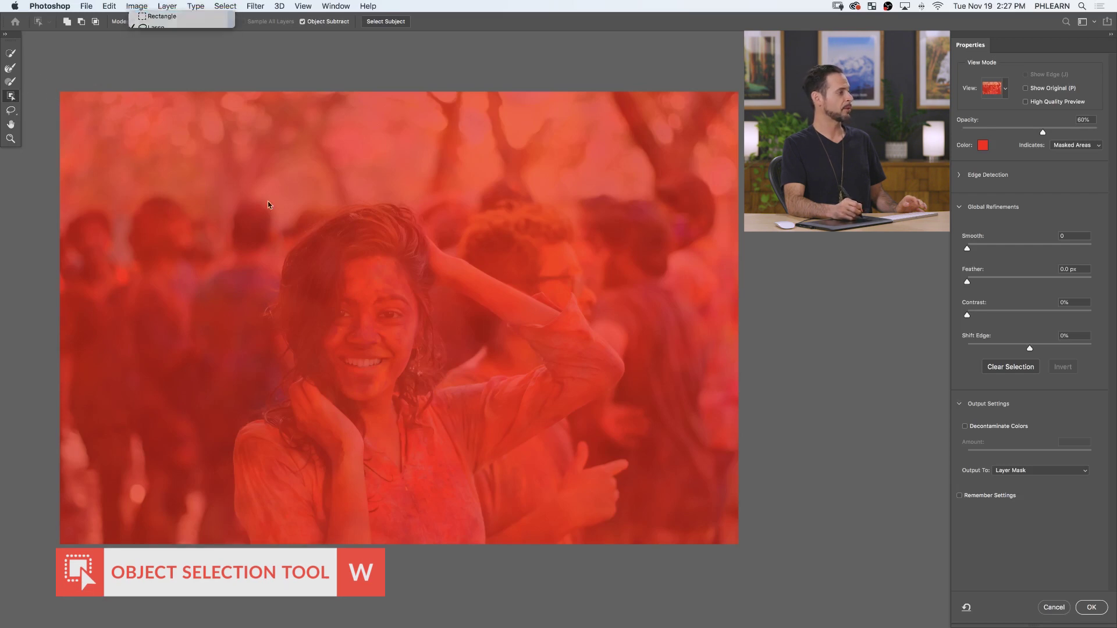
drag(196, 175, 641, 554)
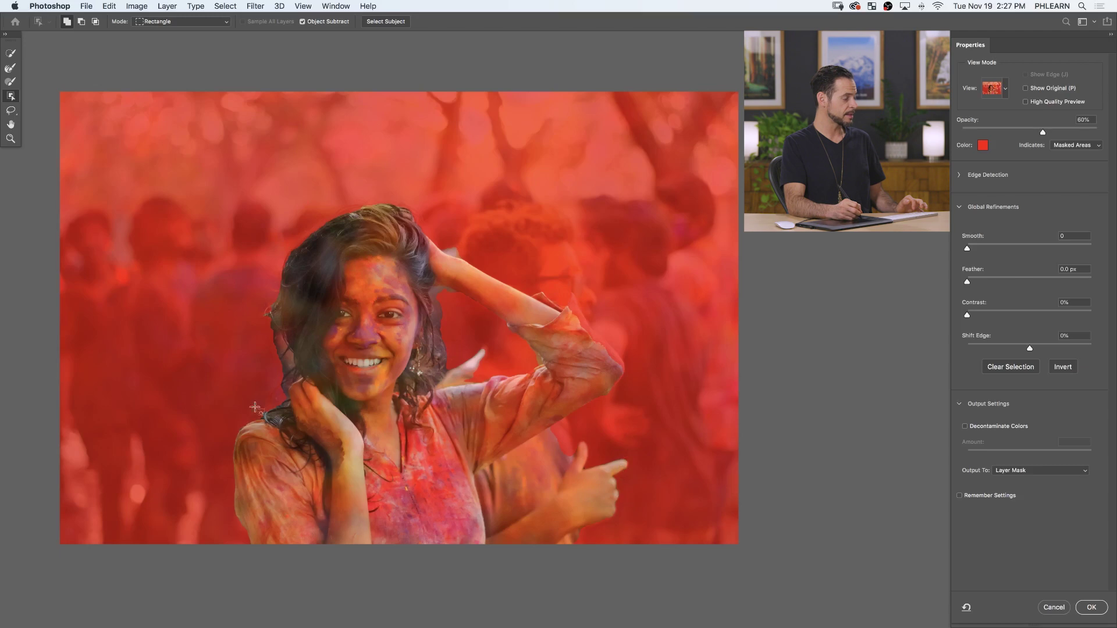
Zoom and pan over her face, hair, arm and the thumbs-up hand to check the selection
click(272, 354)
scroll(401, 433, up, 5)
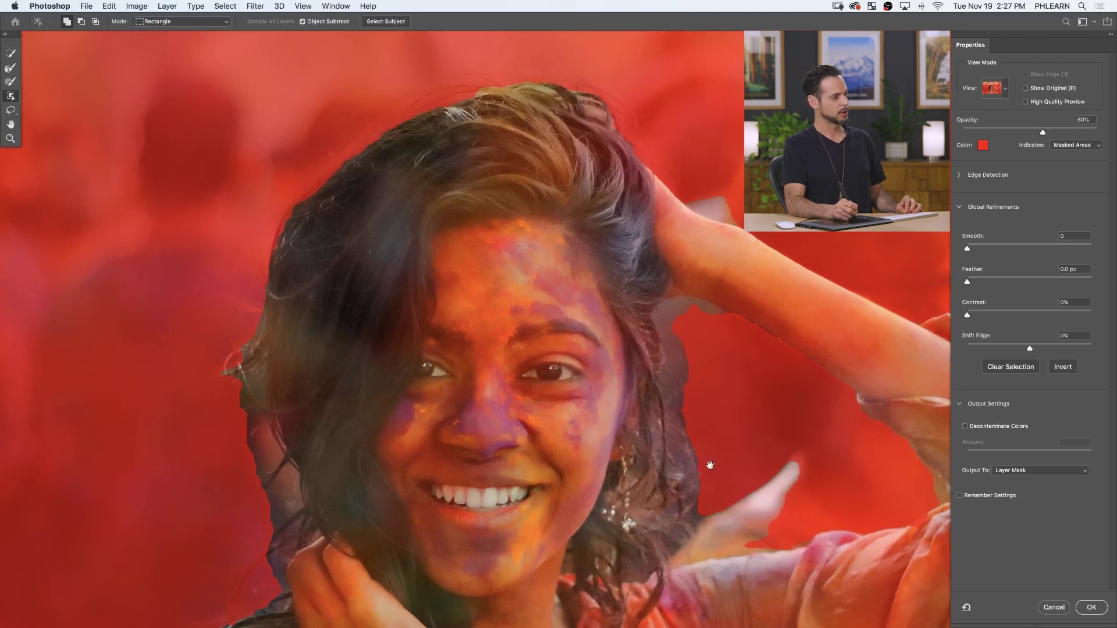
drag(708, 464, 489, 387)
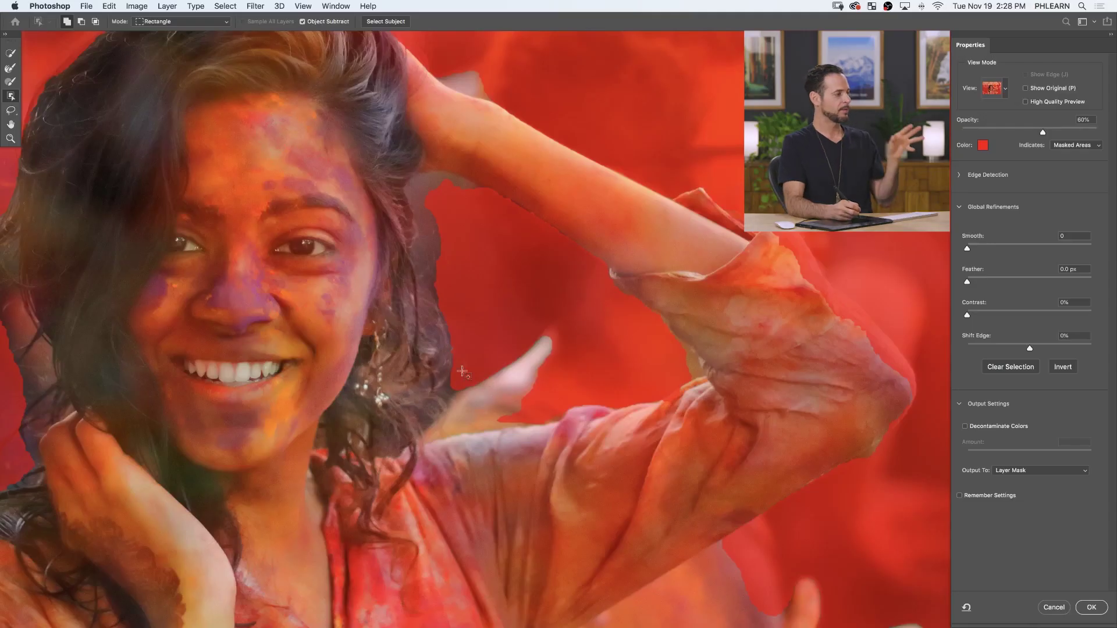
key(super+minus)
drag(508, 495, 461, 235)
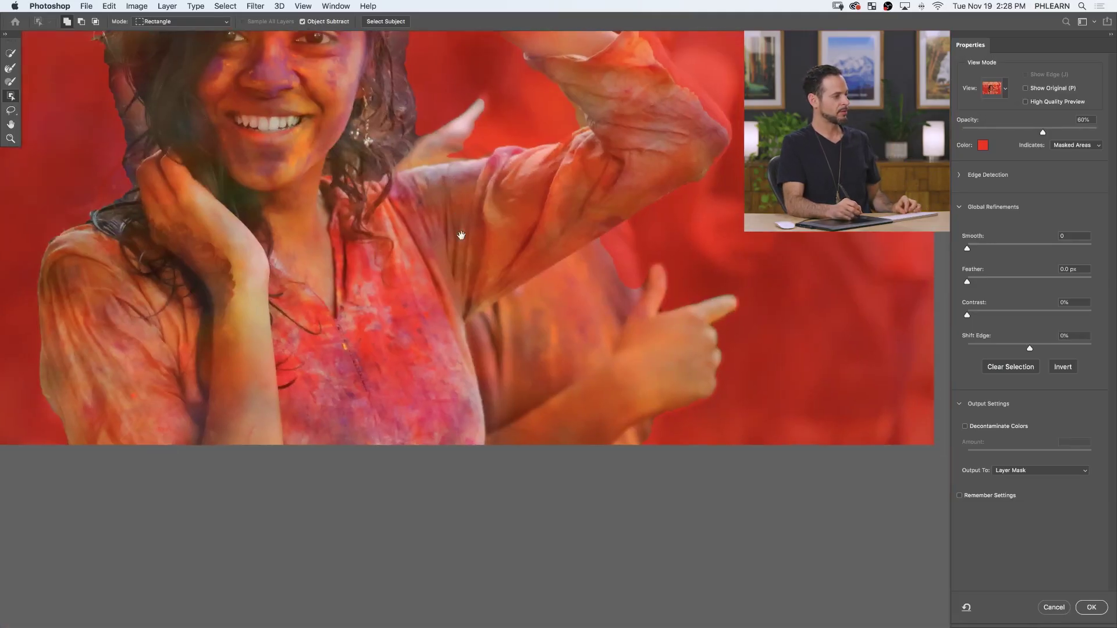
key(super+plus)
key(super+plus)
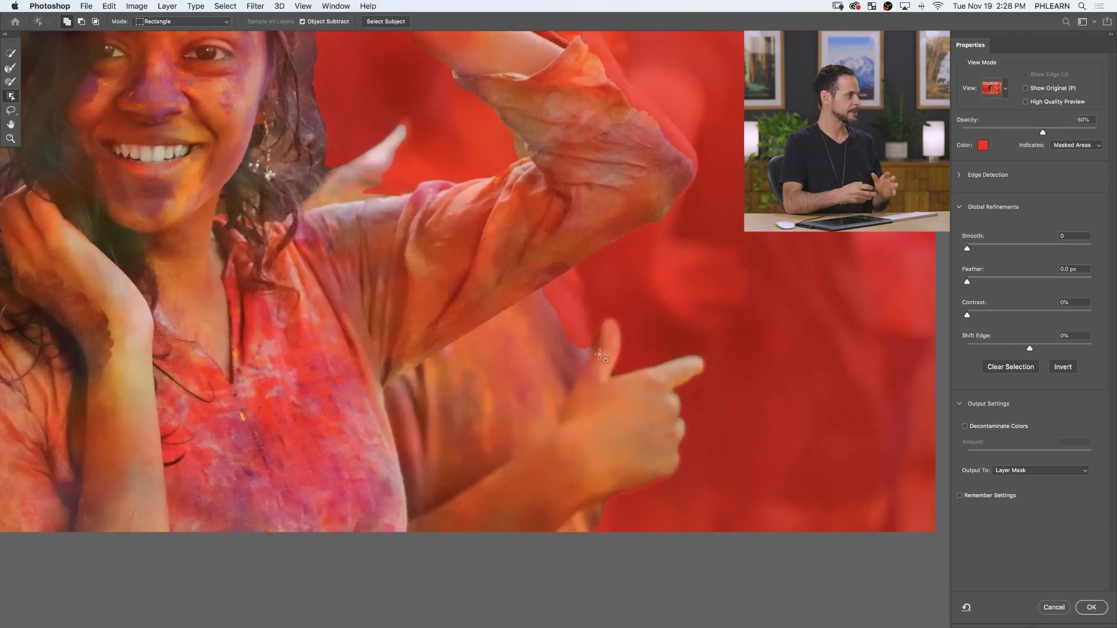
click(174, 26)
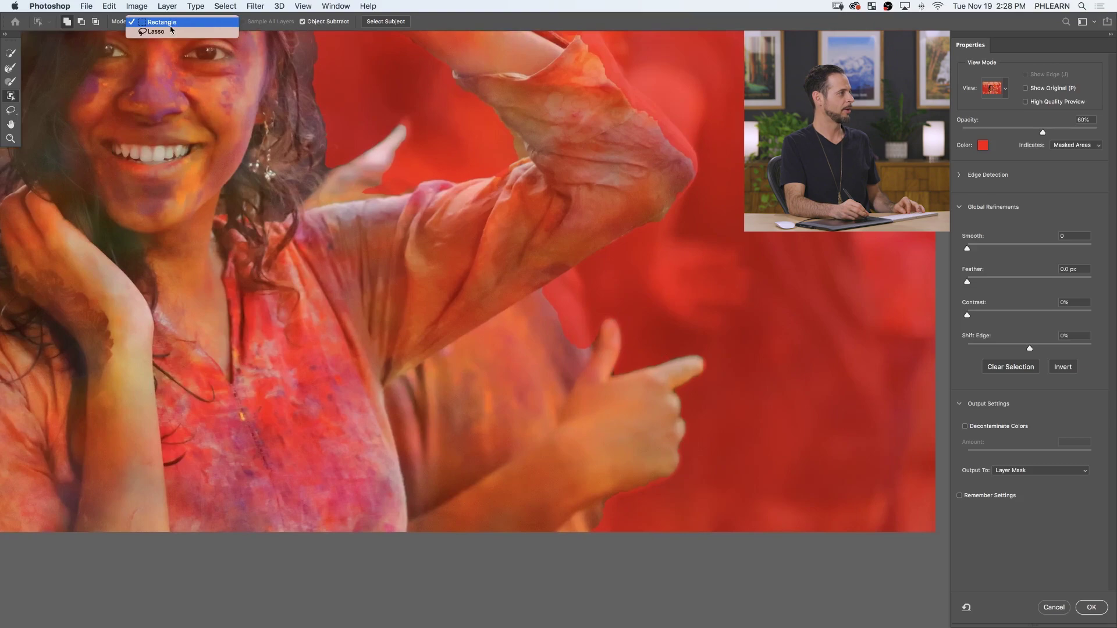
Switch to Lasso mode and subtract the thumbs-up hand and the bottom background patch
click(166, 23)
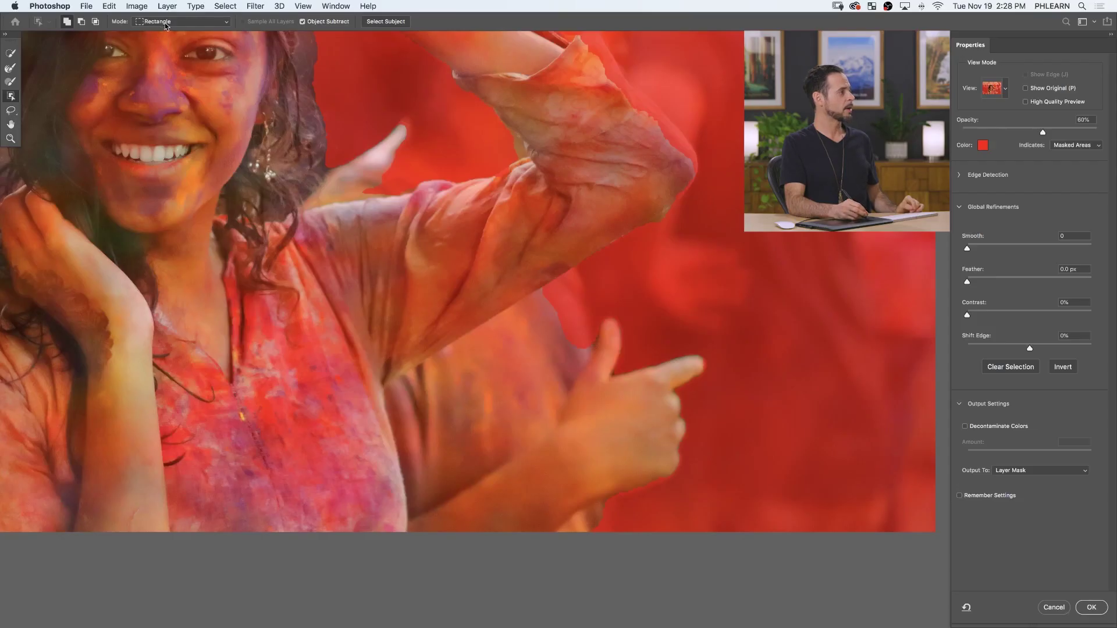
click(166, 23)
click(169, 36)
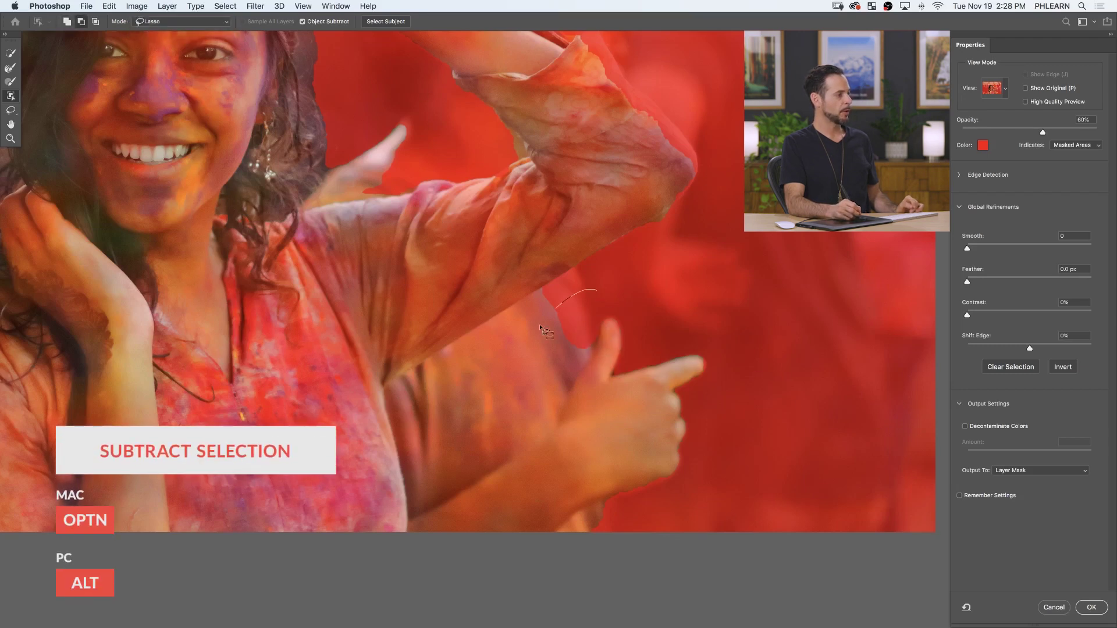
mouse_move(627, 533)
mouse_down()
mouse_move(754, 326)
mouse_move(740, 338)
mouse_up()
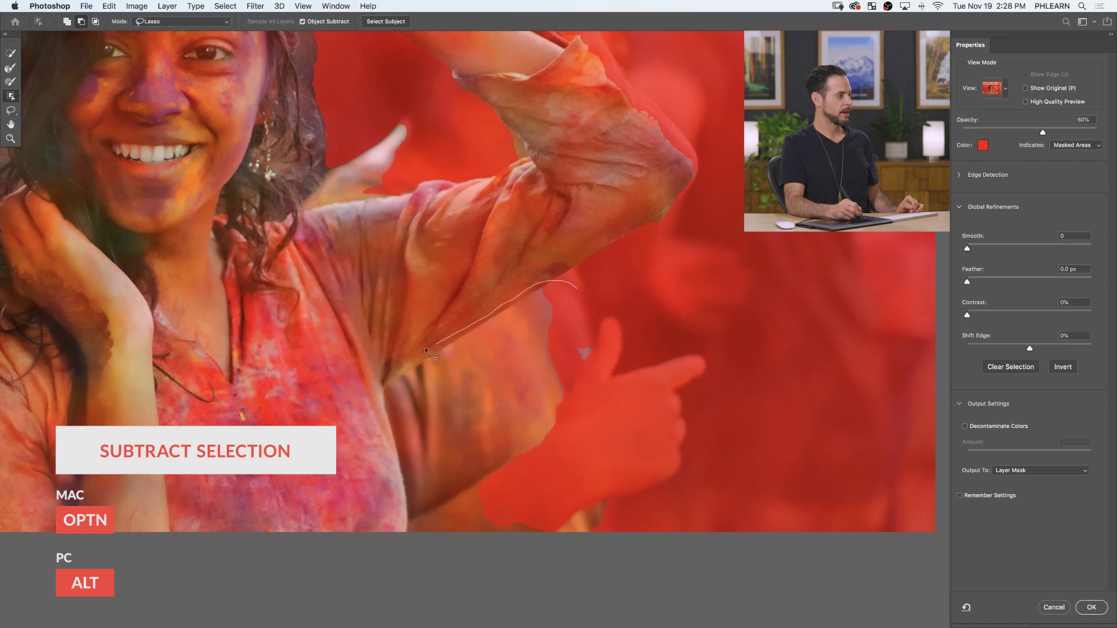
mouse_move(427, 567)
mouse_down()
mouse_move(671, 499)
mouse_move(691, 404)
mouse_up()
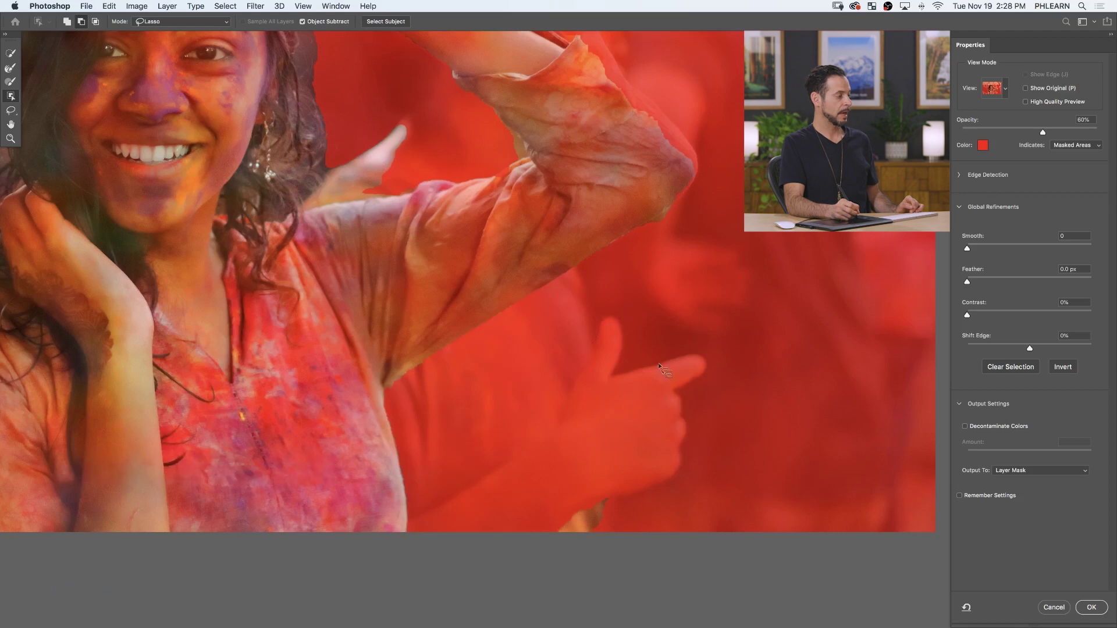
drag(513, 544, 647, 451)
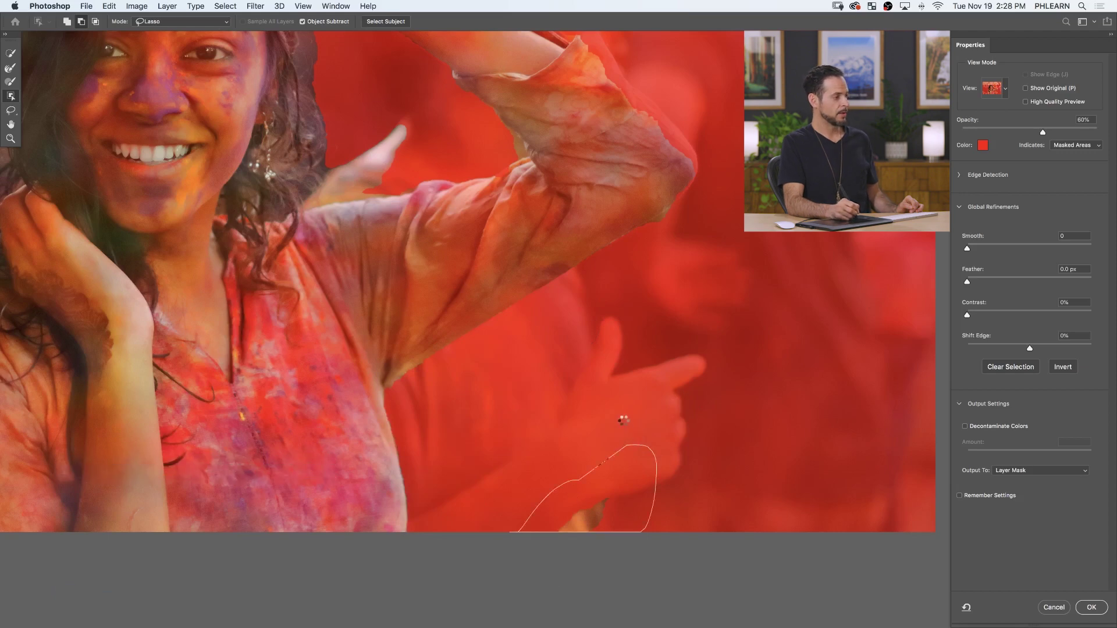
drag(562, 477, 629, 462)
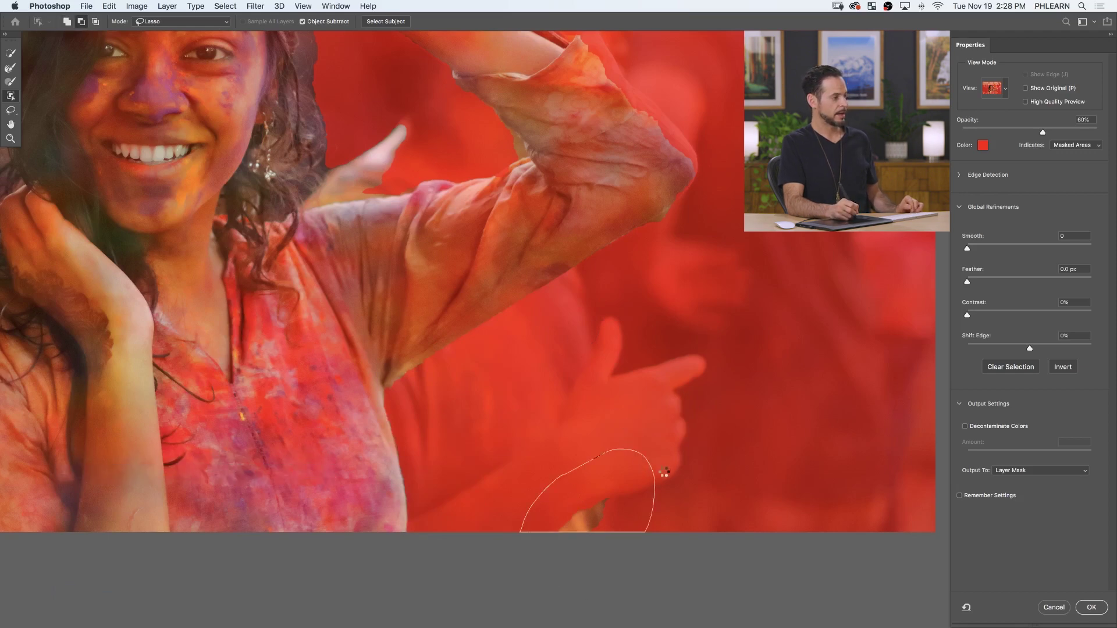
drag(542, 599, 579, 472)
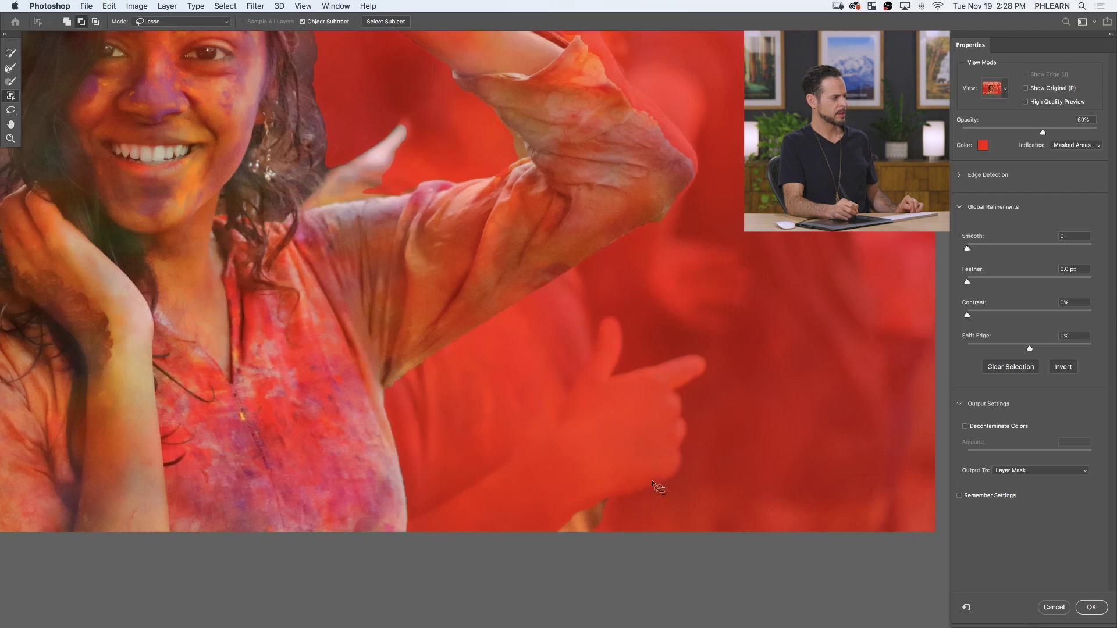
Add her raised wrist back and remove the background gap between head and arm
drag(458, 415, 525, 460)
mouse_move(565, 523)
mouse_down()
mouse_move(614, 578)
mouse_move(620, 623)
mouse_up()
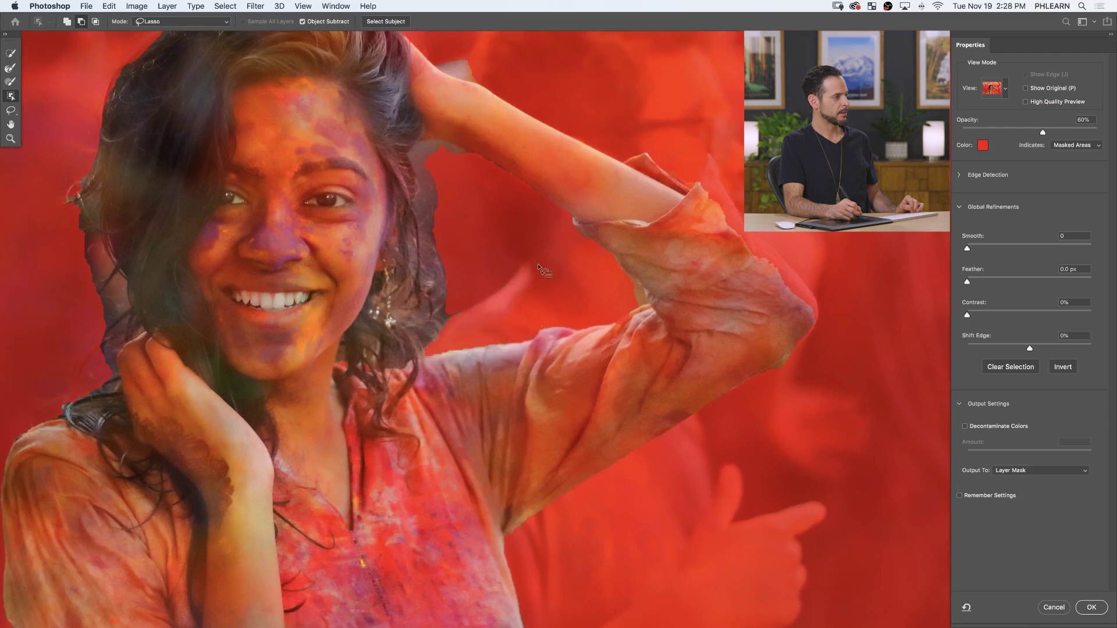
drag(706, 272, 577, 358)
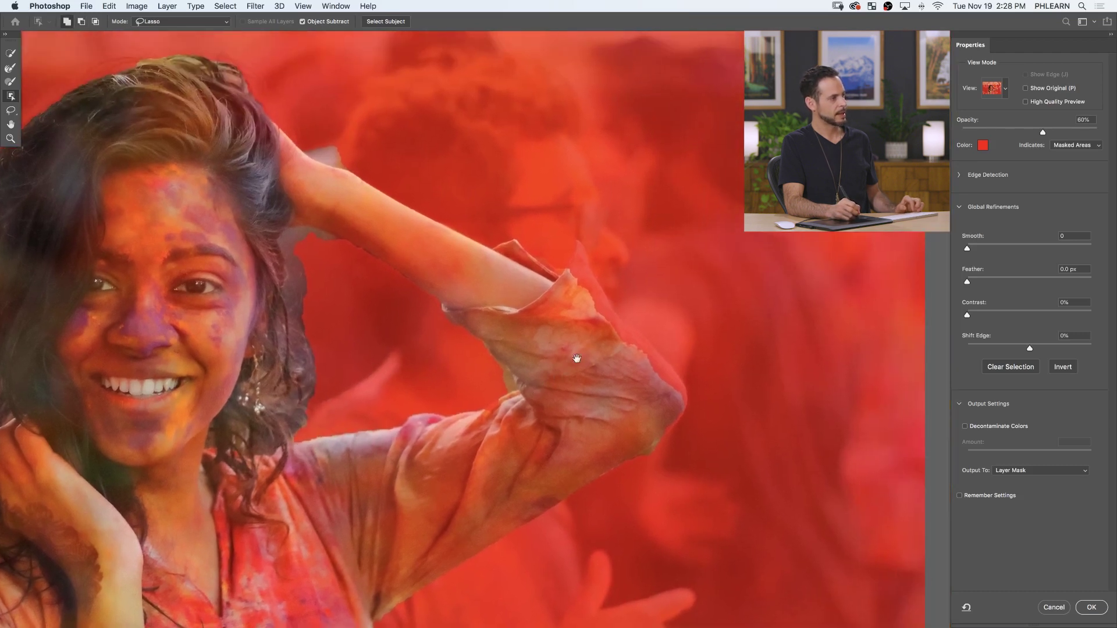
drag(553, 281, 582, 238)
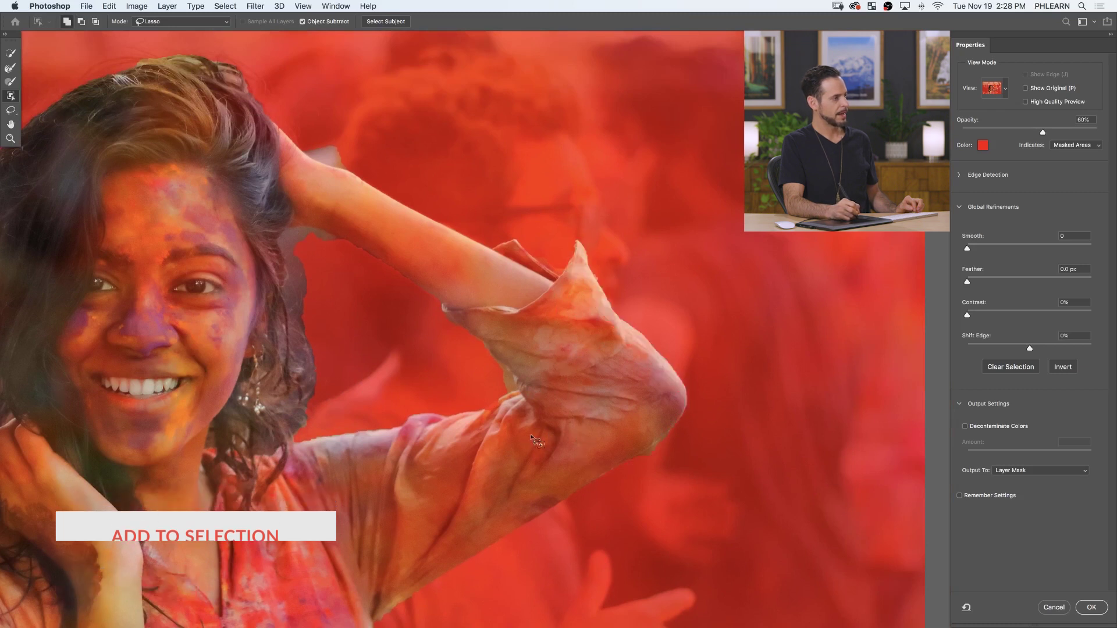
drag(316, 123, 312, 162)
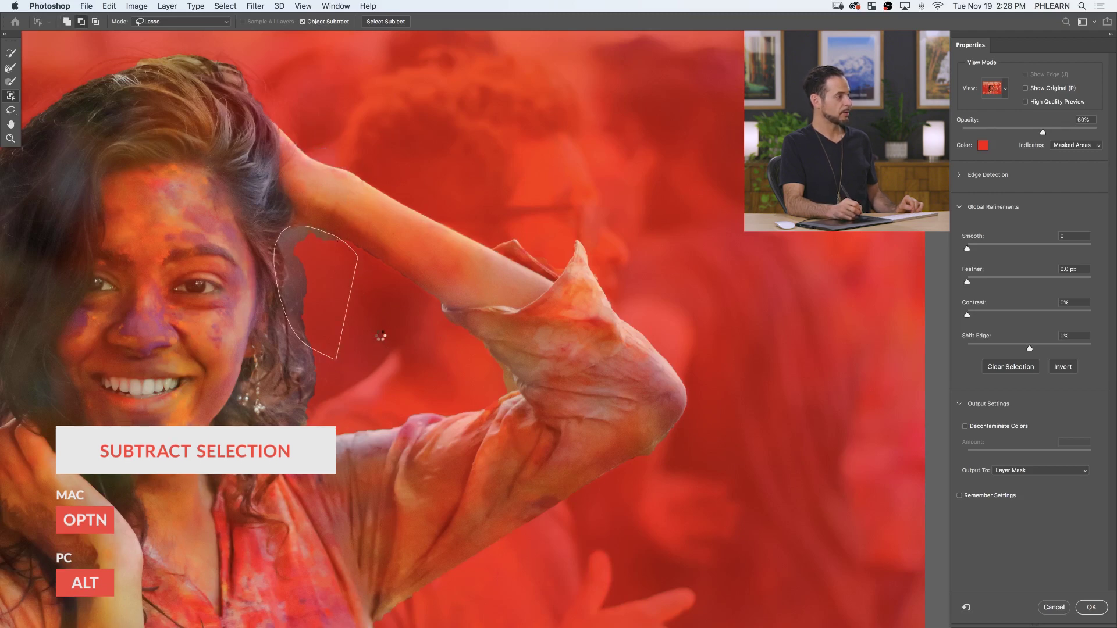
drag(143, 469, 469, 132)
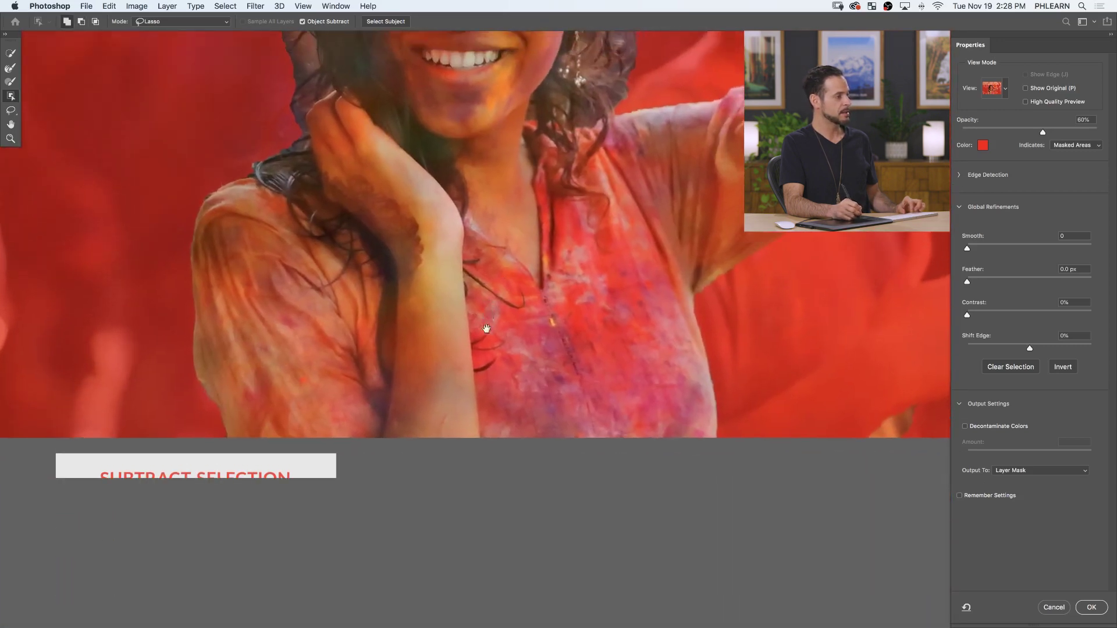
drag(491, 308, 418, 537)
drag(502, 406, 443, 415)
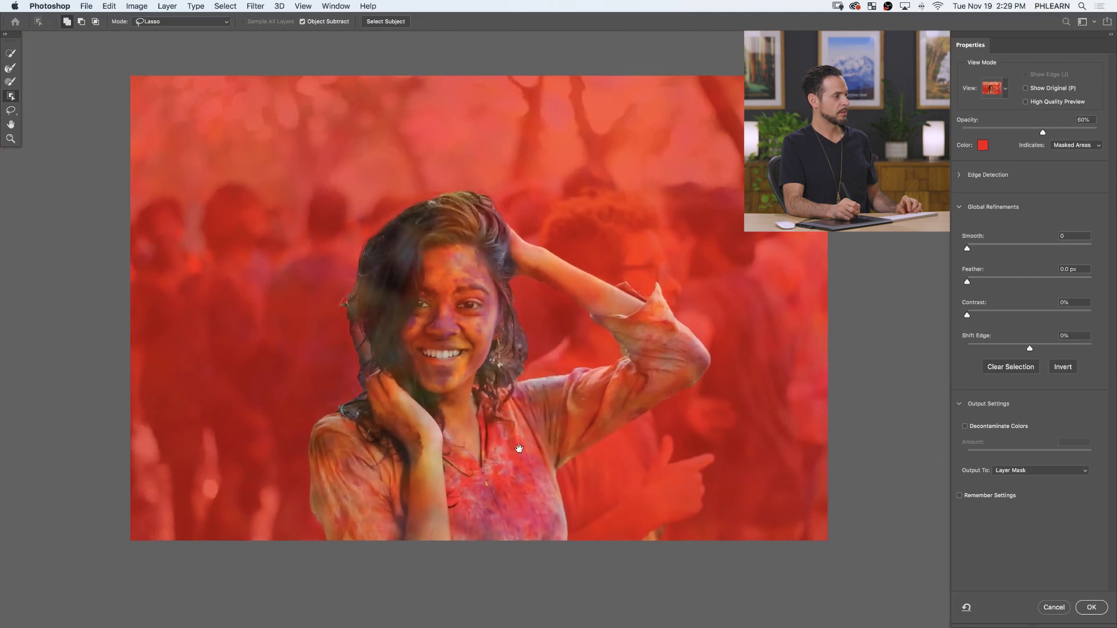
drag(420, 205, 507, 203)
Brush the Refine Edge Brush along the woman's hair edges to take in loose strands
click(10, 68)
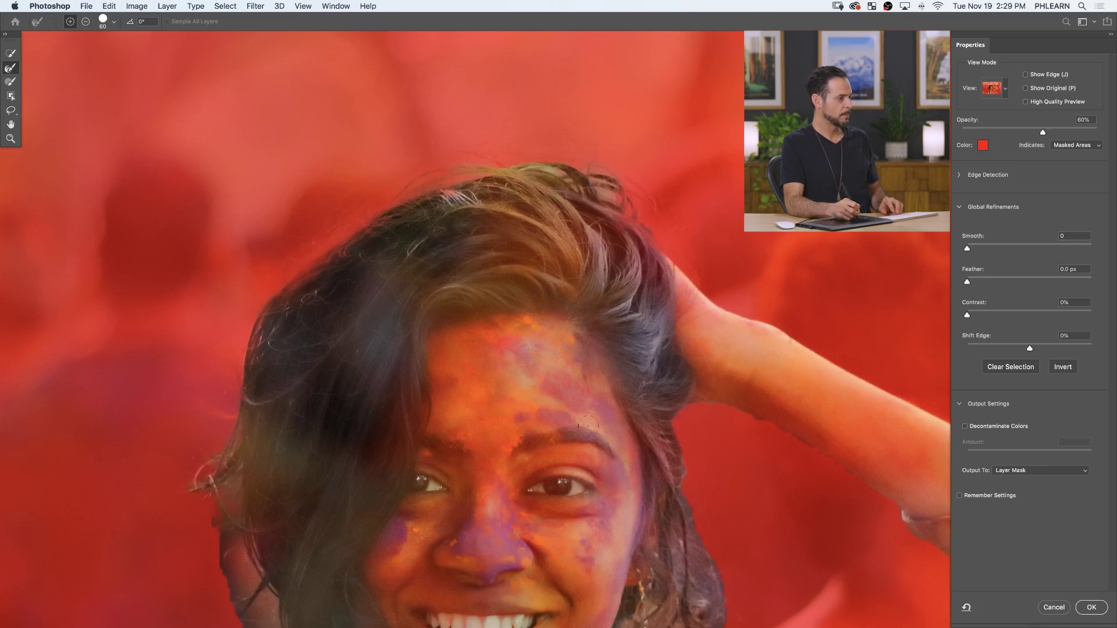
drag(601, 506, 486, 279)
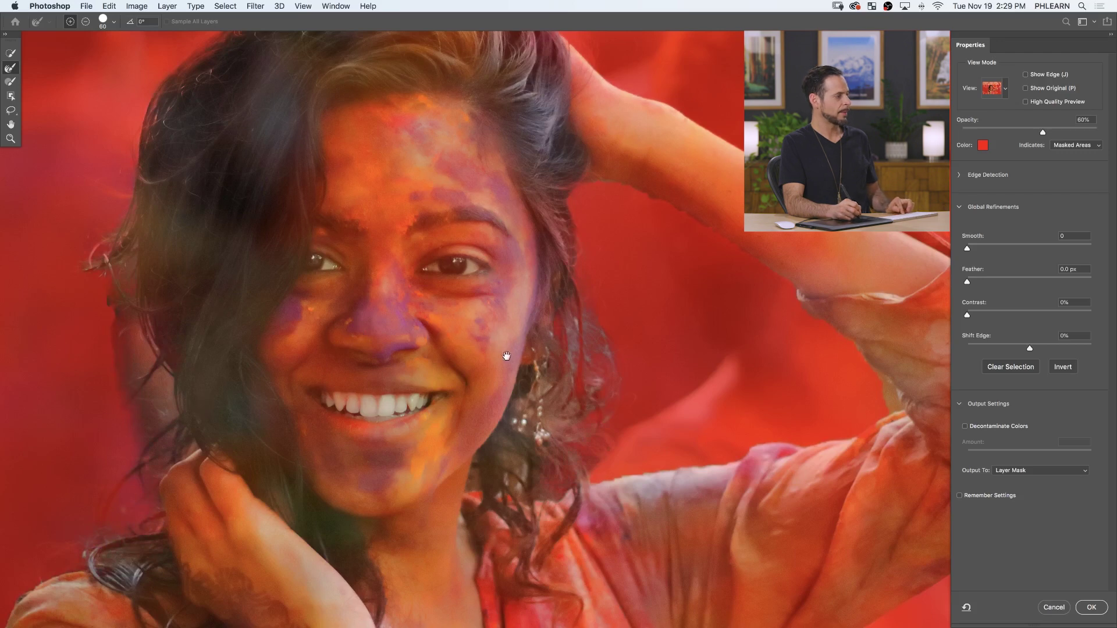
key(super+minus)
key(super+minus)
key(super+minus)
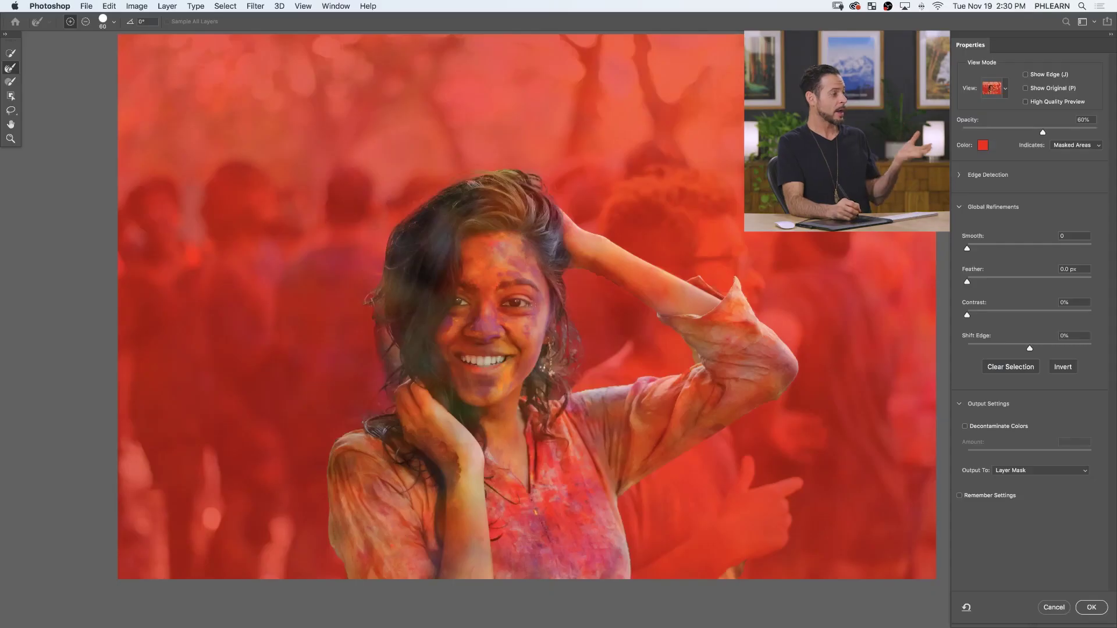
Output the woman as a layer mask and fill the stray orange fragment black on it
click(1091, 607)
drag(711, 352, 647, 256)
key(l)
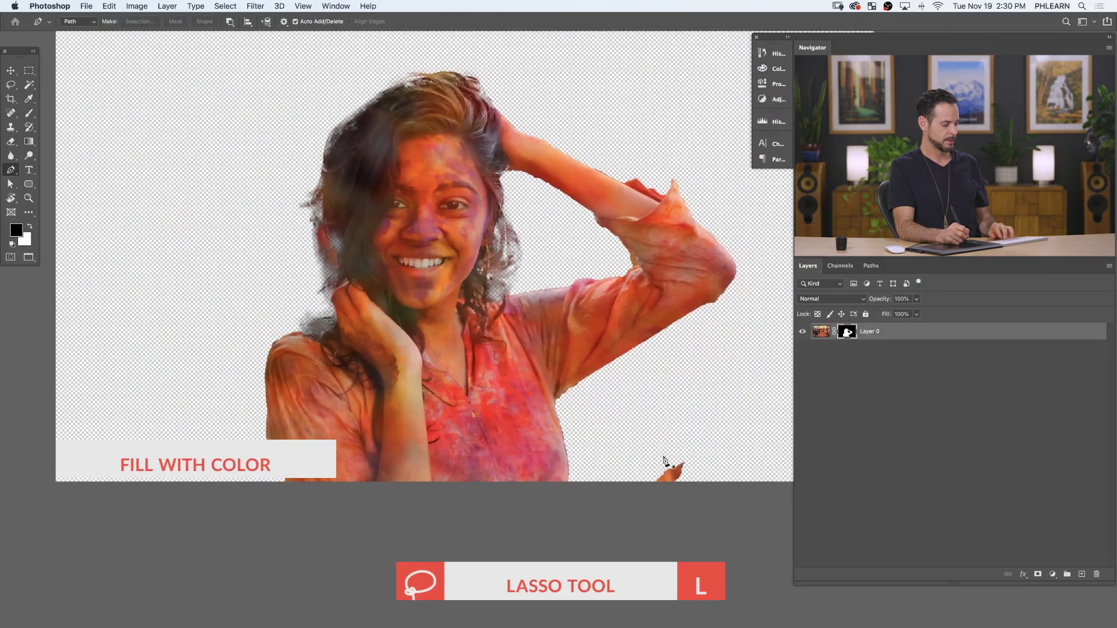
mouse_move(656, 466)
mouse_down()
mouse_move(735, 451)
mouse_move(698, 433)
mouse_up()
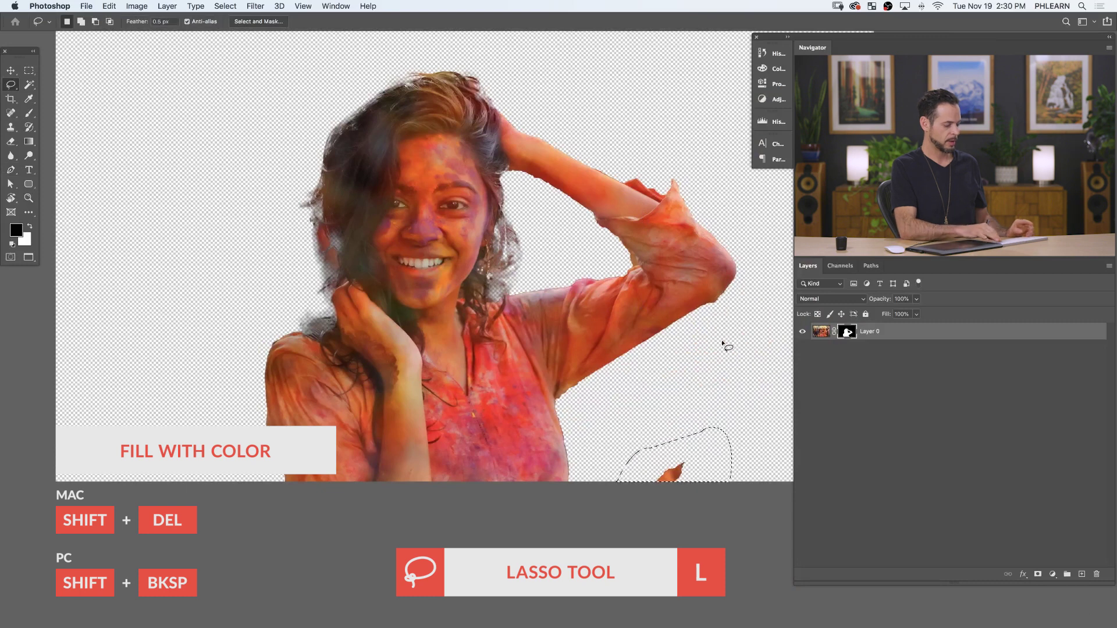
key(shift+BackSpace)
click(631, 258)
key(super+d)
Inspect the mask edges along her sleeve, raised arm, smile, chin and hand
drag(581, 369, 408, 460)
drag(563, 391, 630, 360)
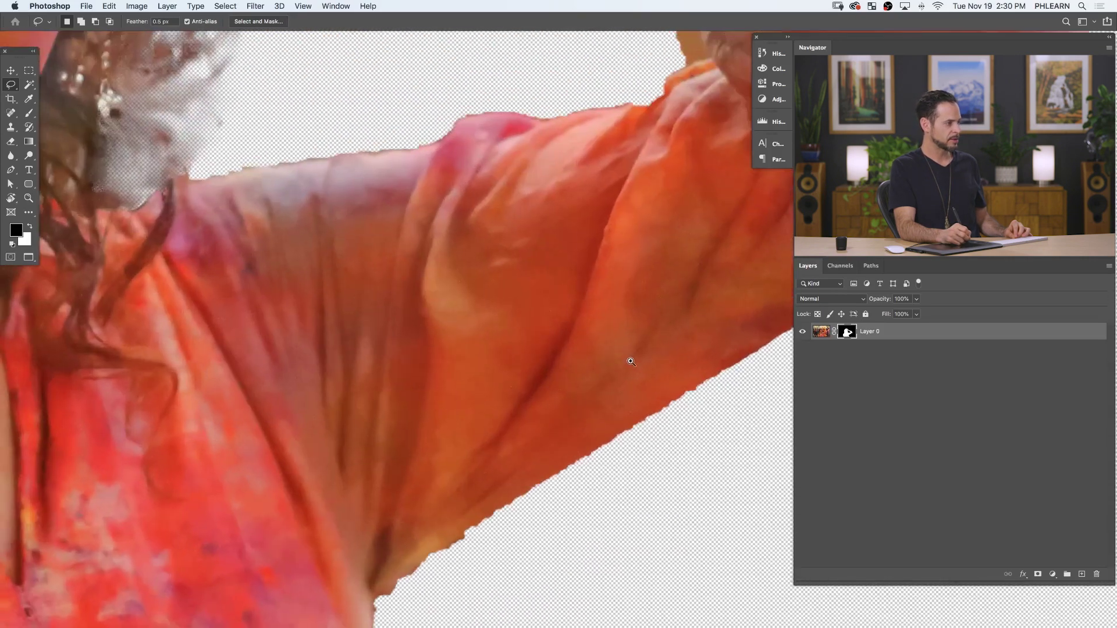
drag(363, 336, 368, 464)
drag(466, 262, 516, 453)
drag(624, 440, 456, 214)
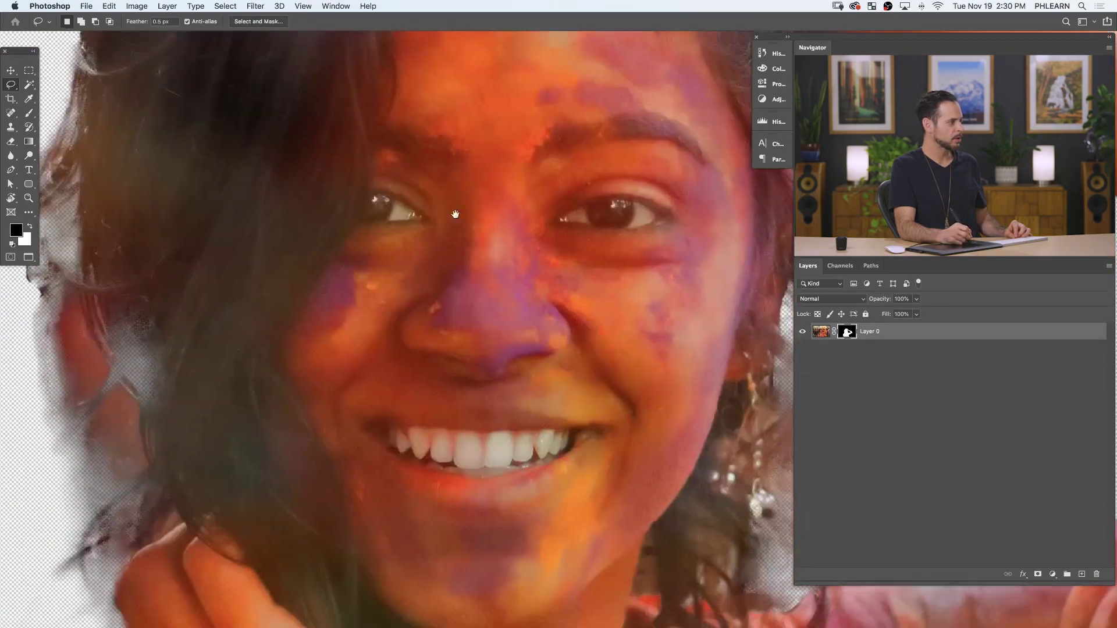
drag(445, 489, 490, 247)
drag(496, 517, 689, 438)
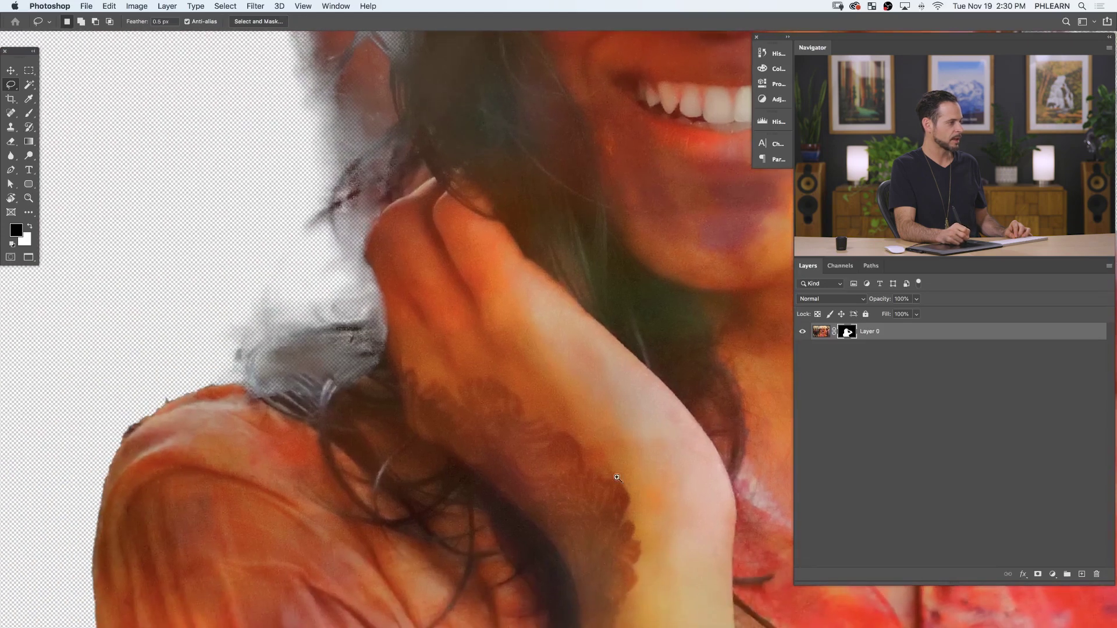
Zoom out to the whole cutout and bring the pelican and woman cutout windows forward
drag(621, 474, 547, 483)
drag(553, 565, 338, 475)
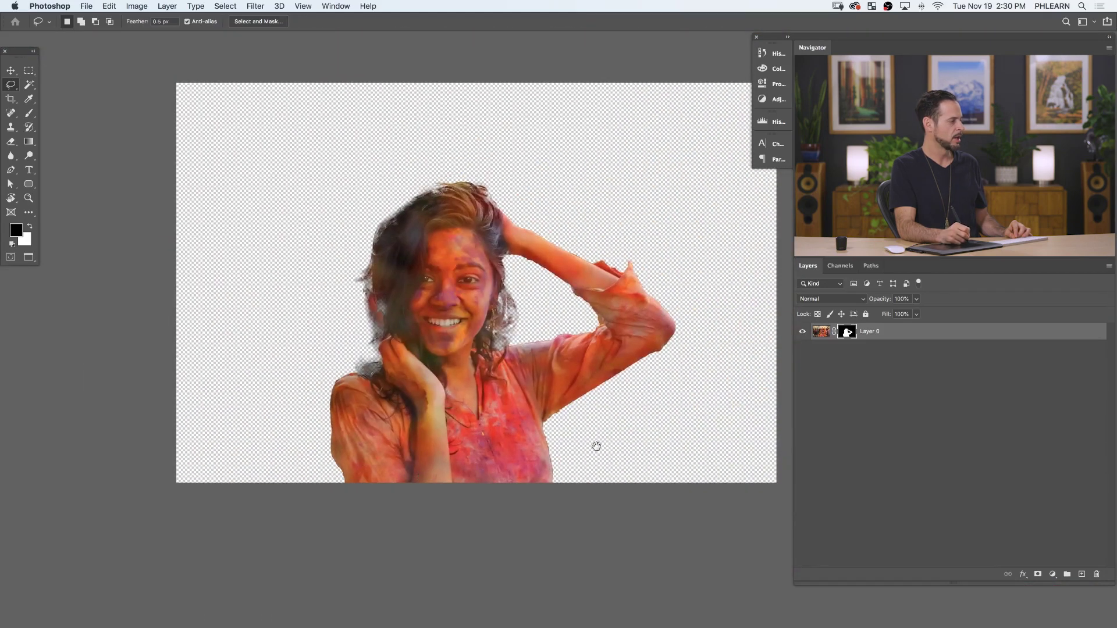
drag(357, 465, 397, 441)
drag(502, 437, 494, 473)
drag(568, 379, 511, 456)
key(super+minus)
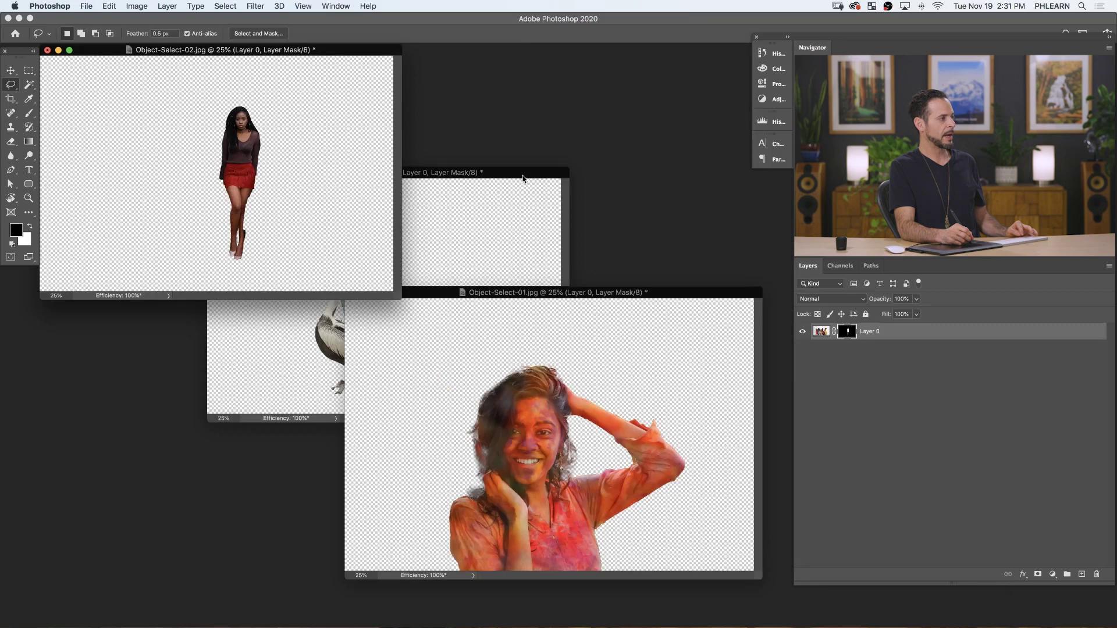
click(523, 177)
click(667, 295)
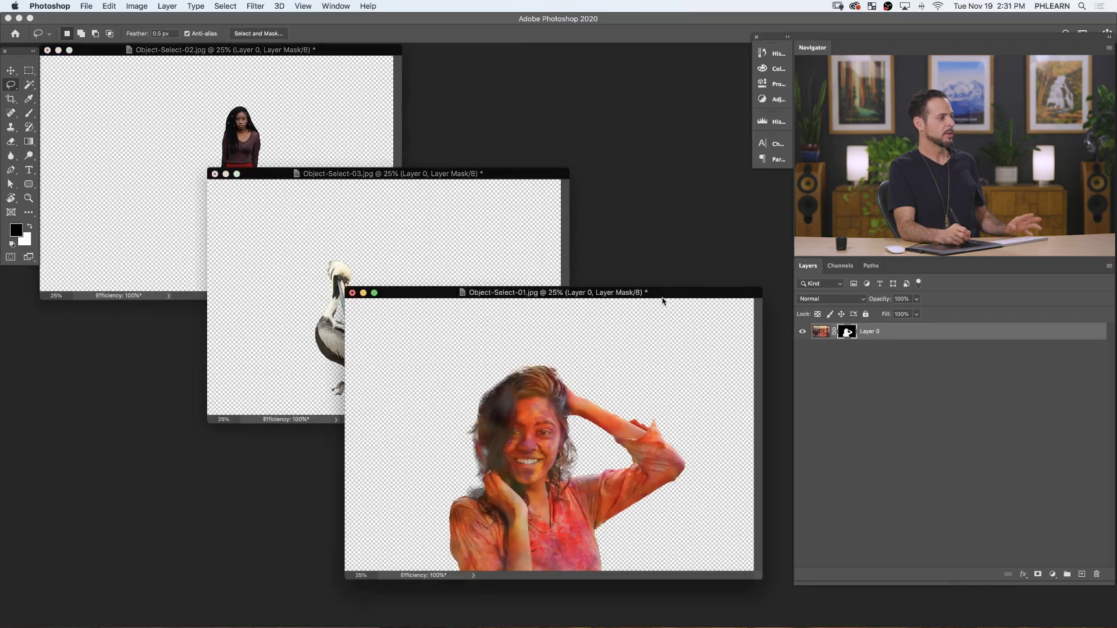